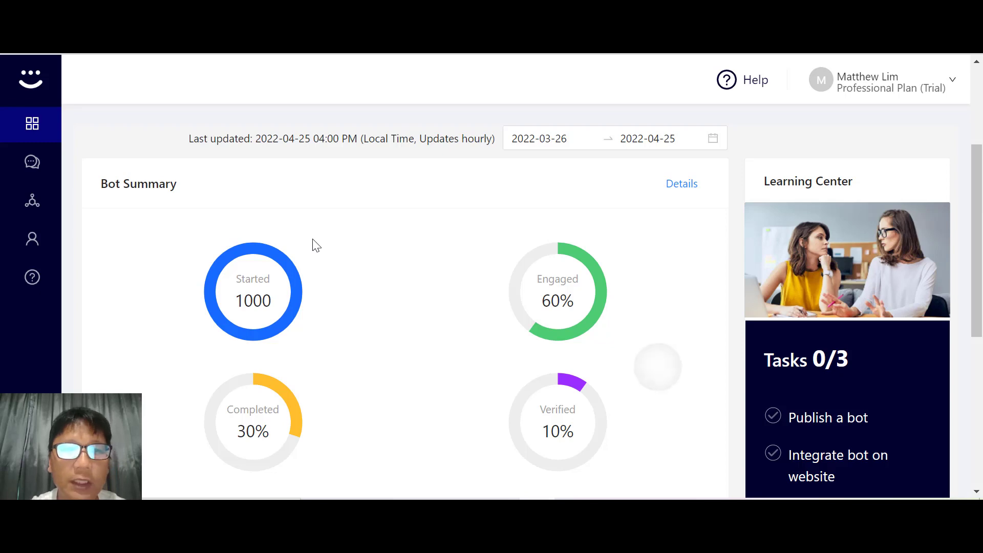
scroll(315, 246, "down", 3)
scroll(316, 246, "down", 5)
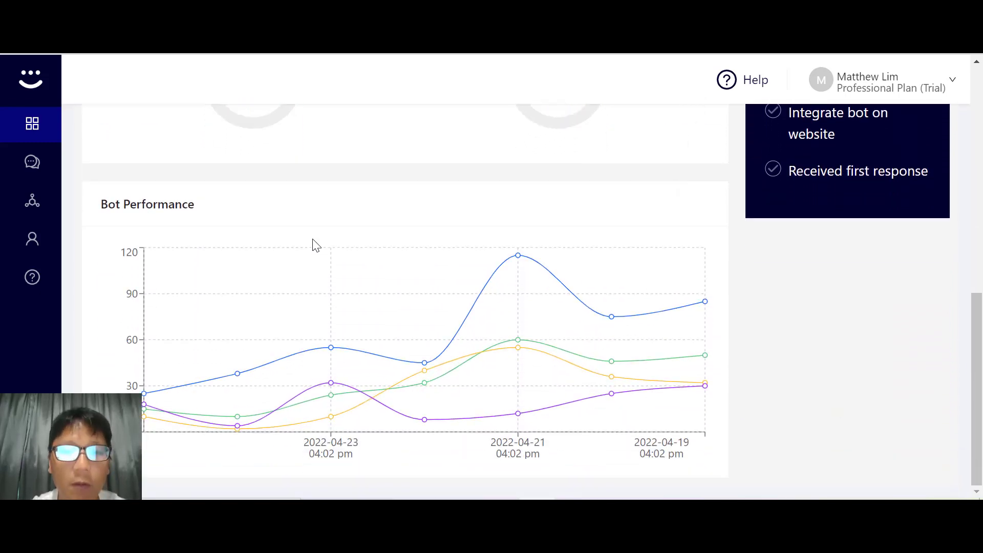
scroll(316, 245, "up", 1)
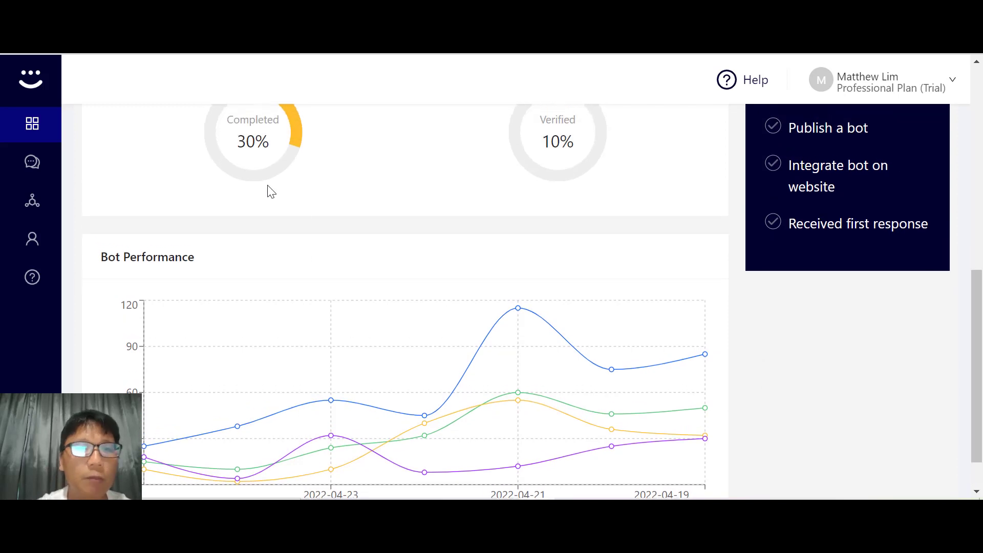
Start a new bot from the Bots page, choosing to build it from a template.
left_click(28, 166)
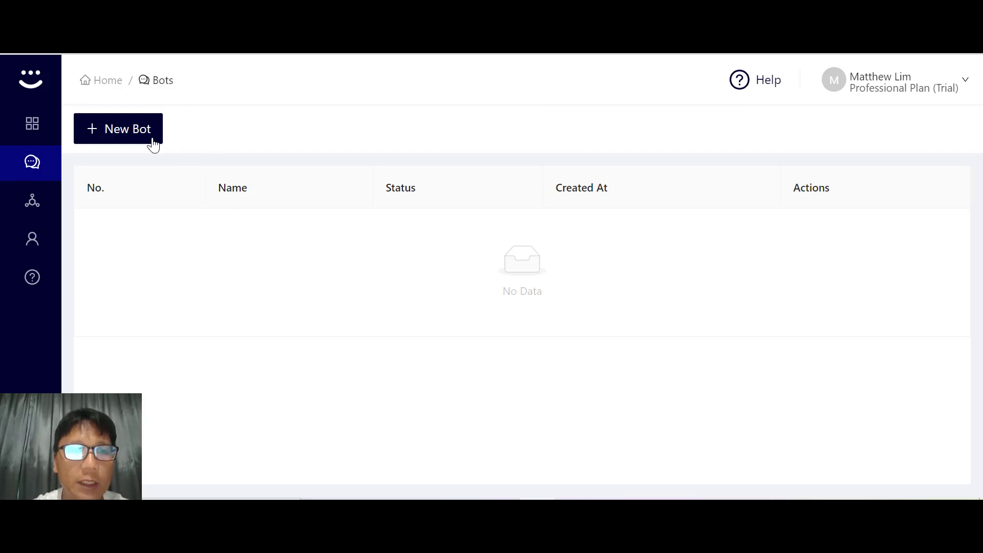
left_click(132, 132)
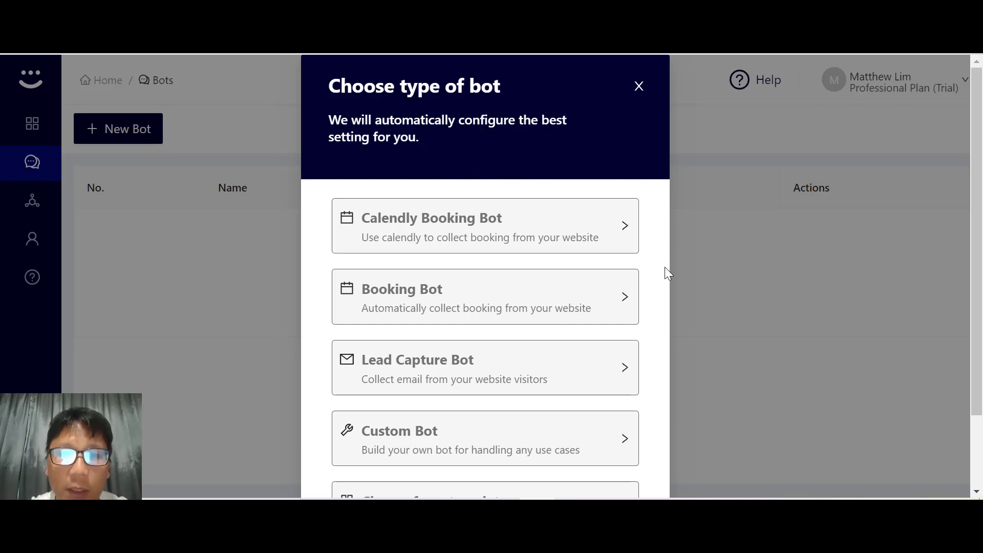
scroll(664, 266, "down", 3)
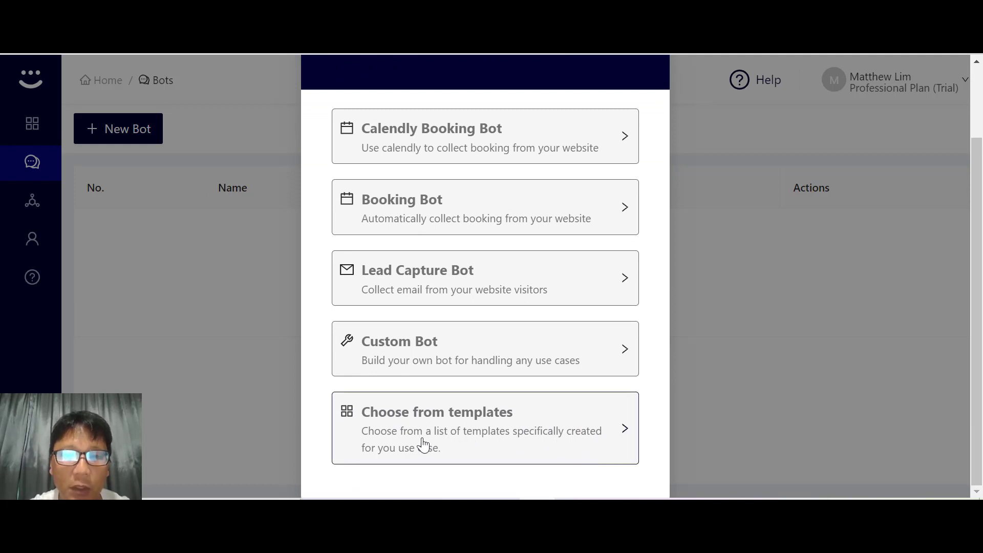
left_click(527, 440)
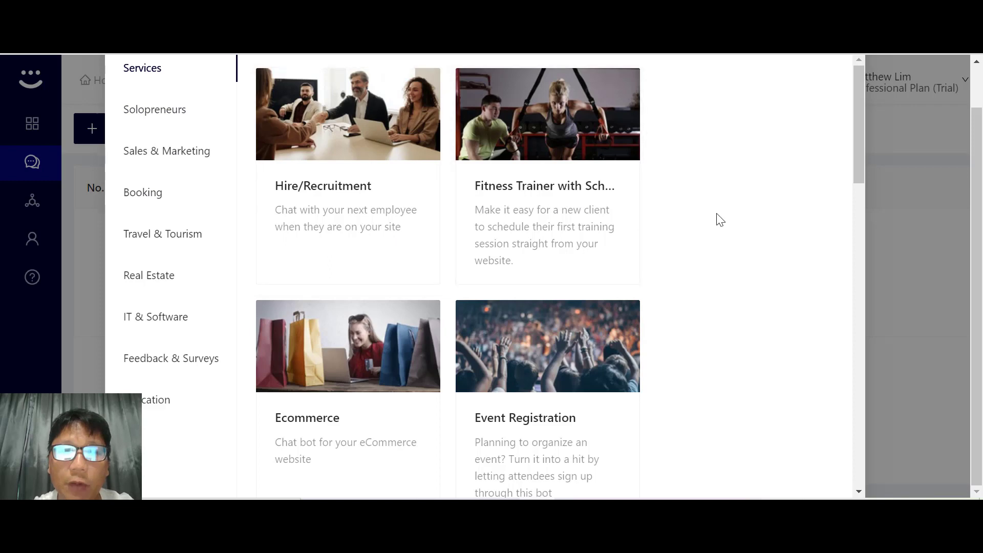
Browse the Services templates, and create the bot from the Feedbacks template in the Feedback & Surveys category.
scroll(776, 250, "down", 5)
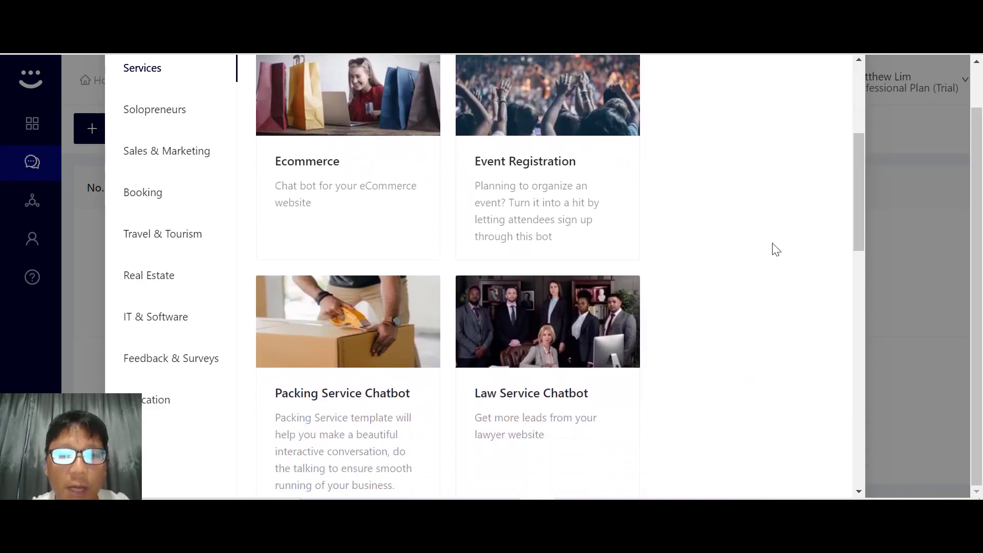
scroll(775, 250, "down", 4)
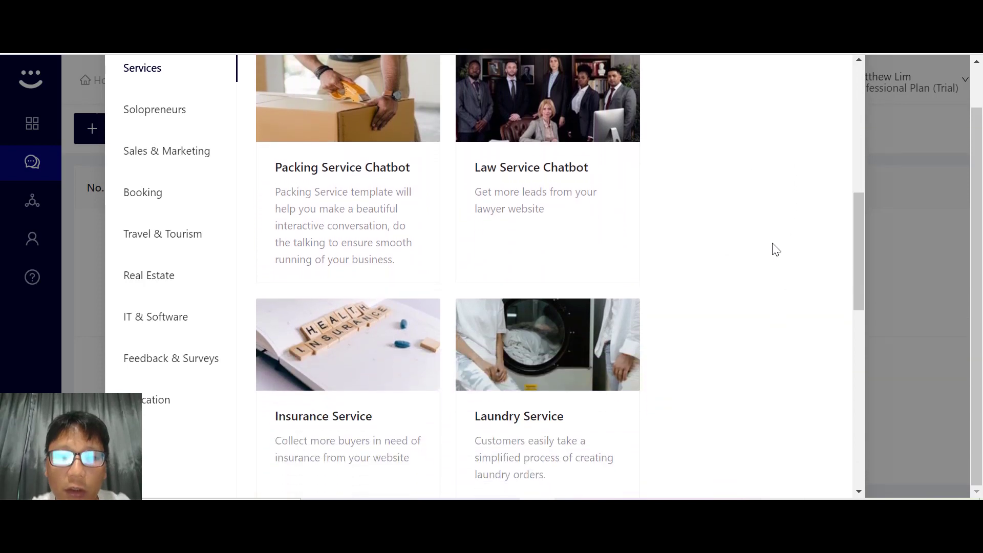
scroll(775, 249, "down", 5)
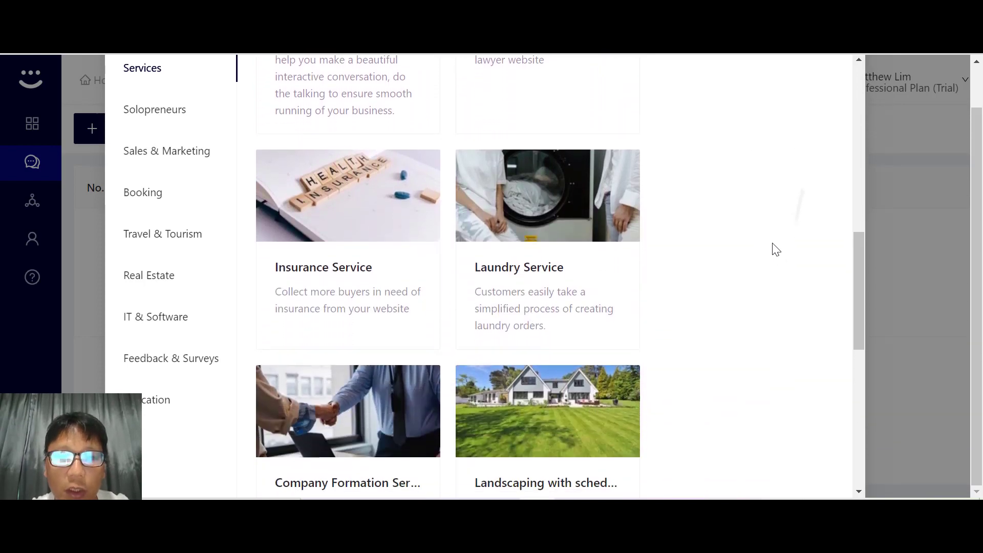
scroll(776, 250, "down", 4)
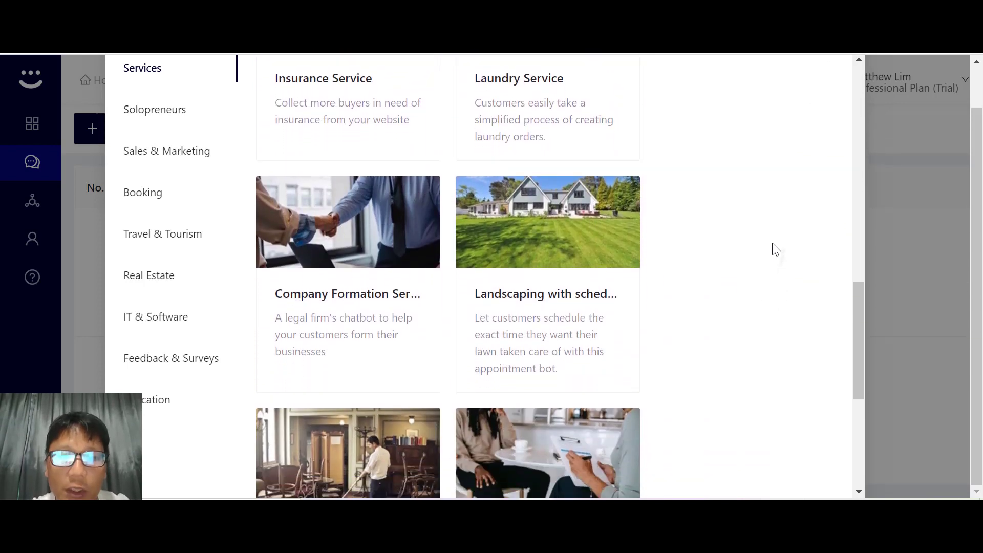
scroll(776, 249, "down", 1)
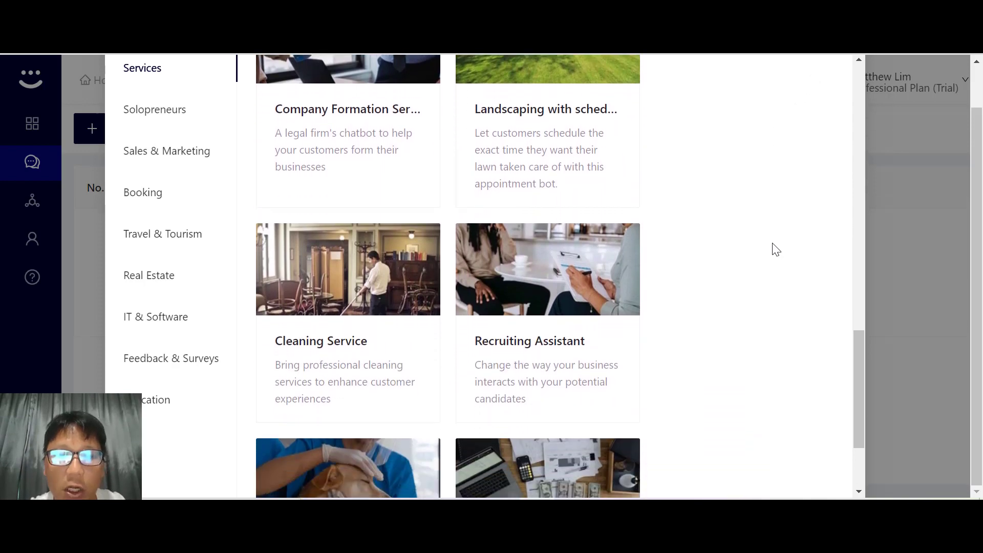
scroll(775, 250, "down", 3)
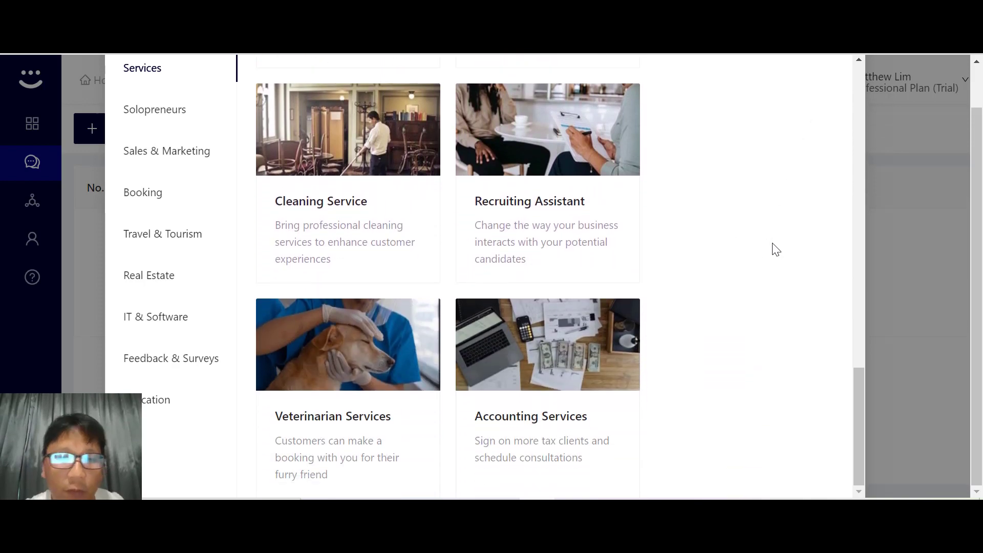
scroll(776, 249, "up", 20)
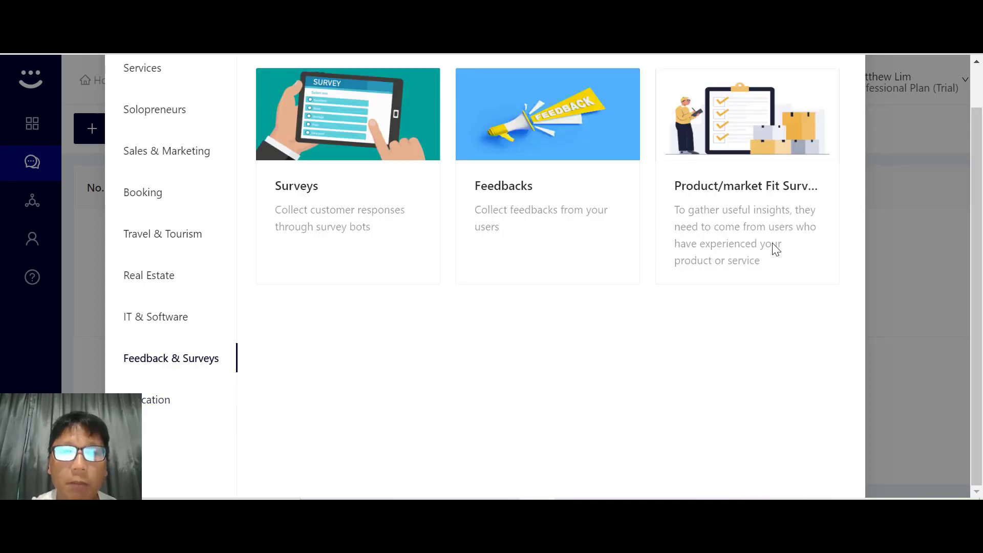
left_click(571, 160)
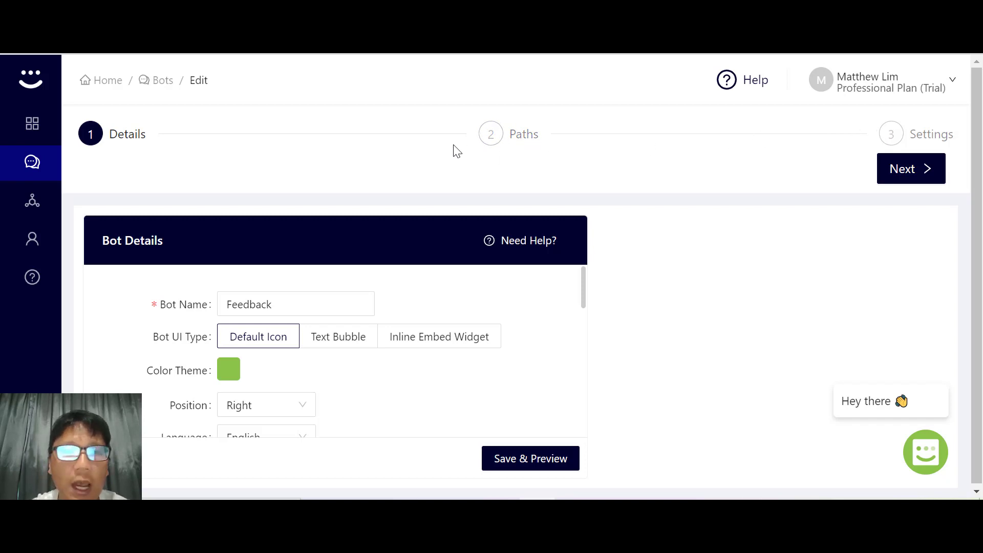
Try the Text Bubble and Inline Embed Widget UI types for the bot, and return it to Default Icon.
scroll(602, 162, "down", 1)
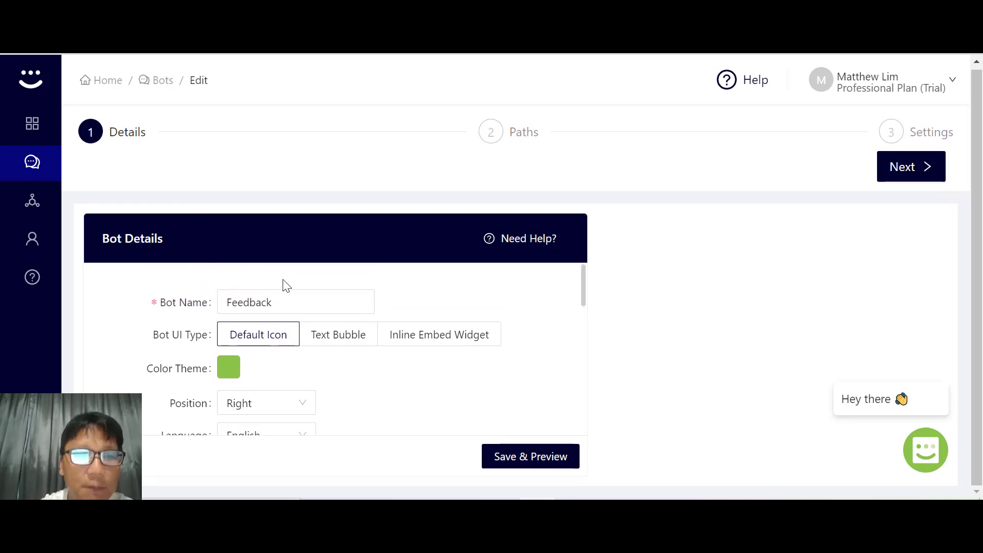
left_click(306, 311)
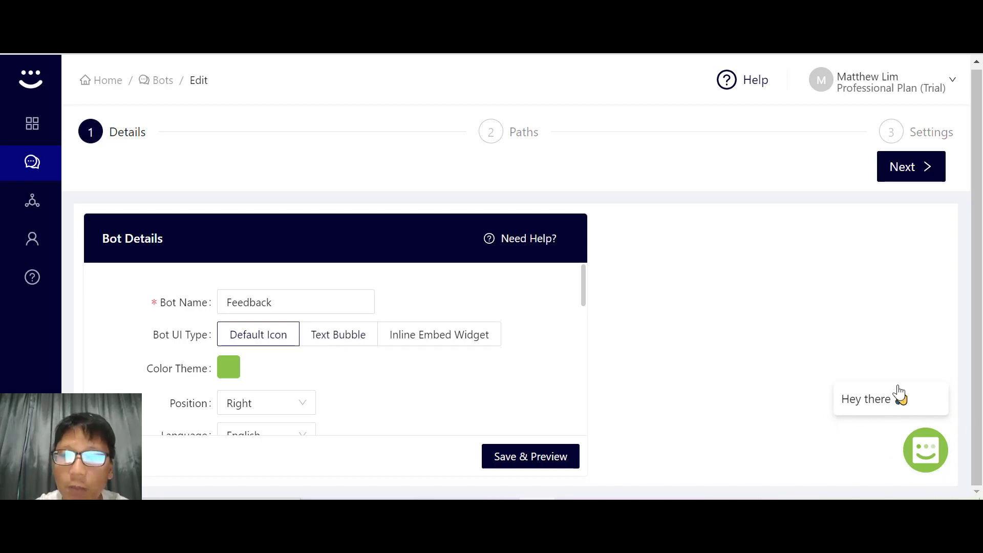
left_click(320, 342)
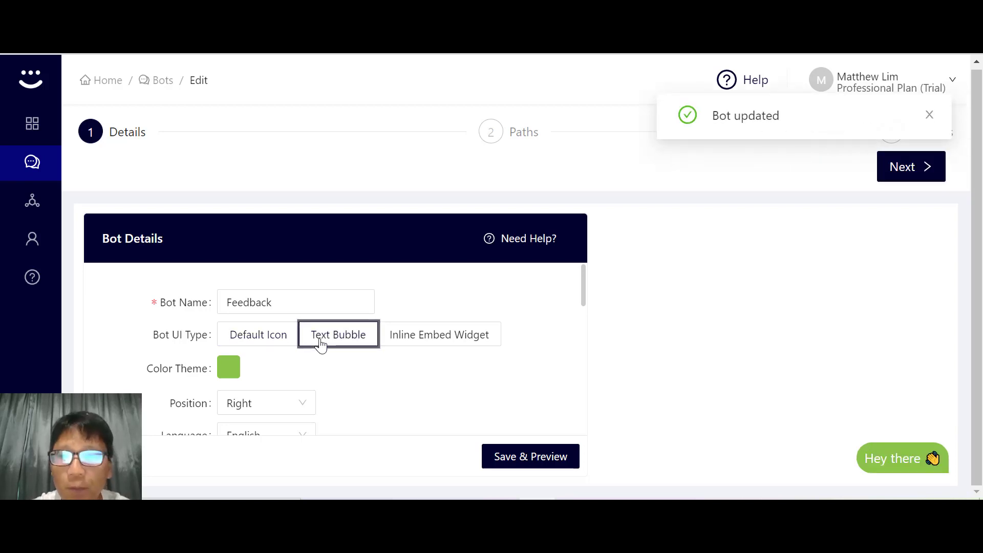
left_click(443, 342)
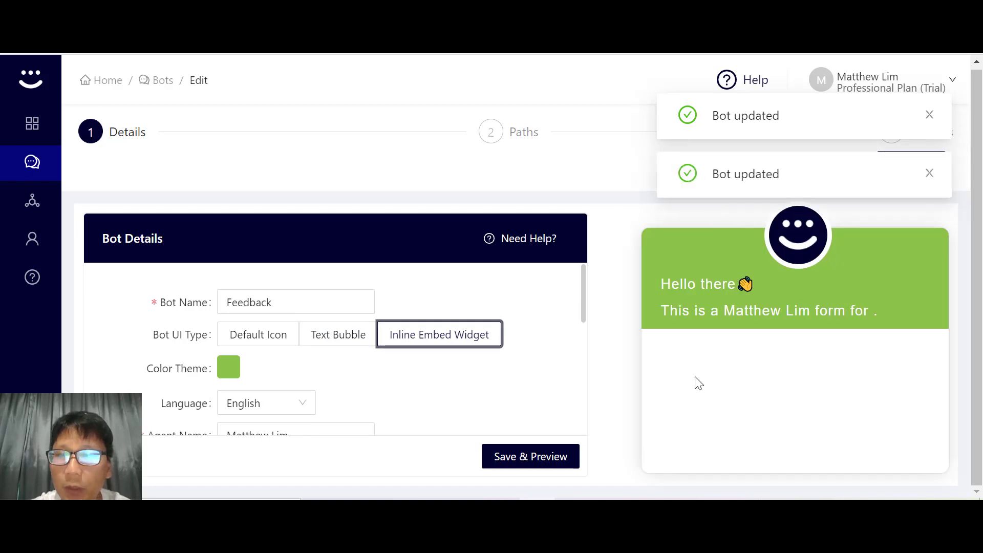
left_click(275, 337)
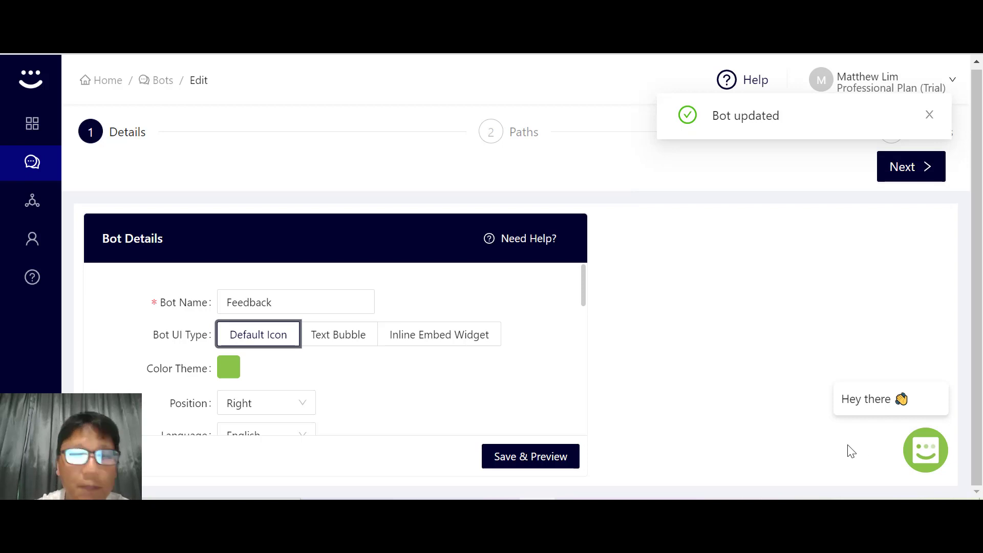
Set the bot's color theme to pink.
left_click(228, 375)
left_click(296, 401)
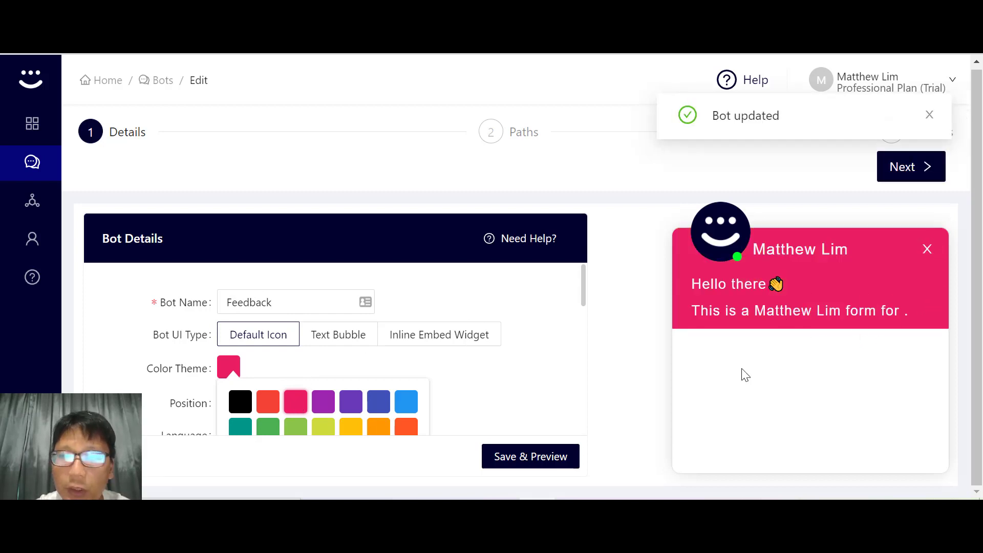
left_click(611, 350)
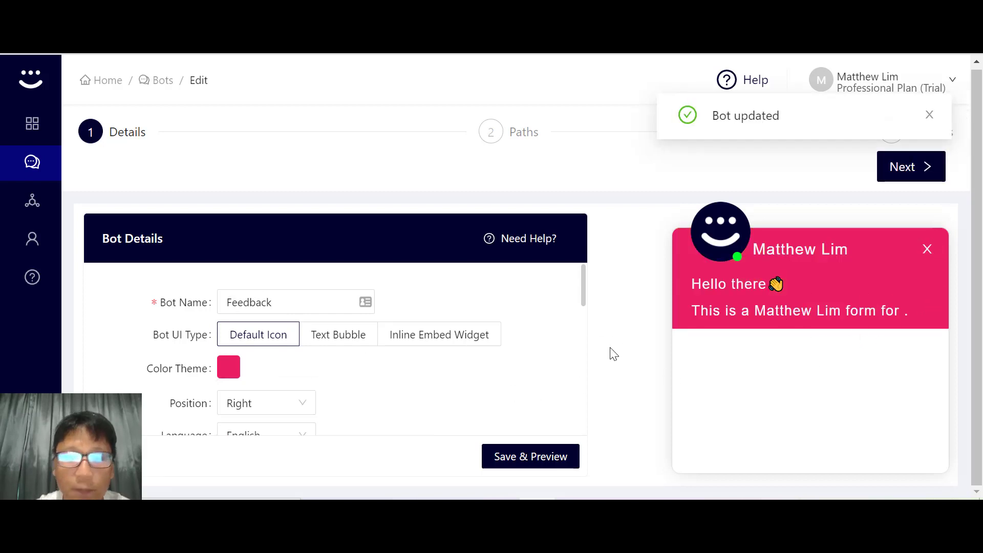
Try the Left position for the bot, and set it back to Right.
left_click(250, 402)
left_click(244, 407)
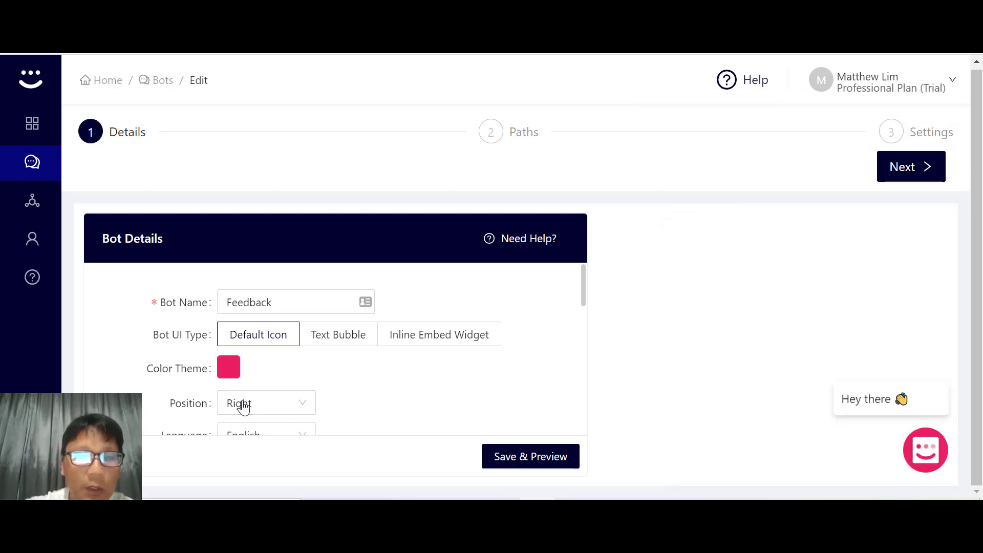
scroll(244, 407, "down", 2)
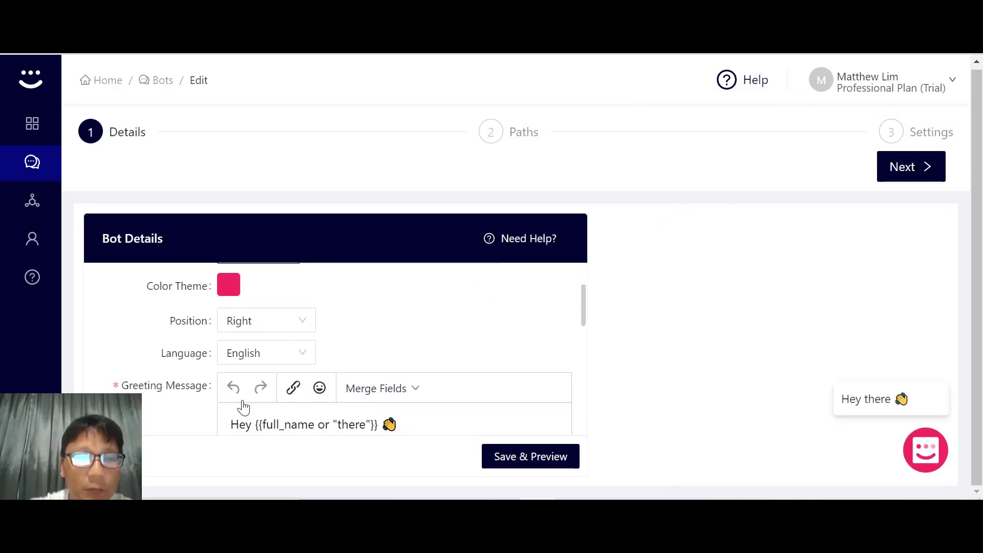
left_click(304, 322)
left_click(259, 377)
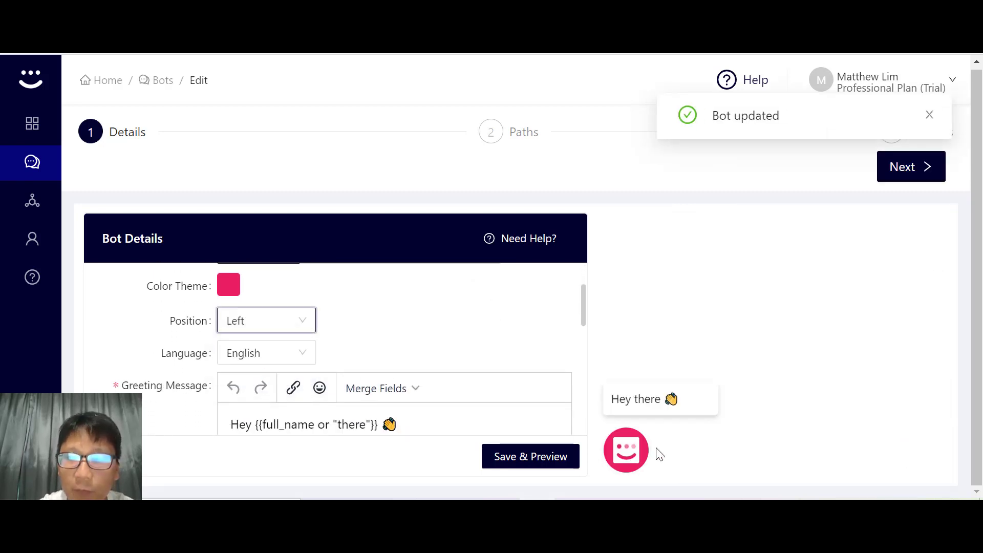
left_click(306, 327)
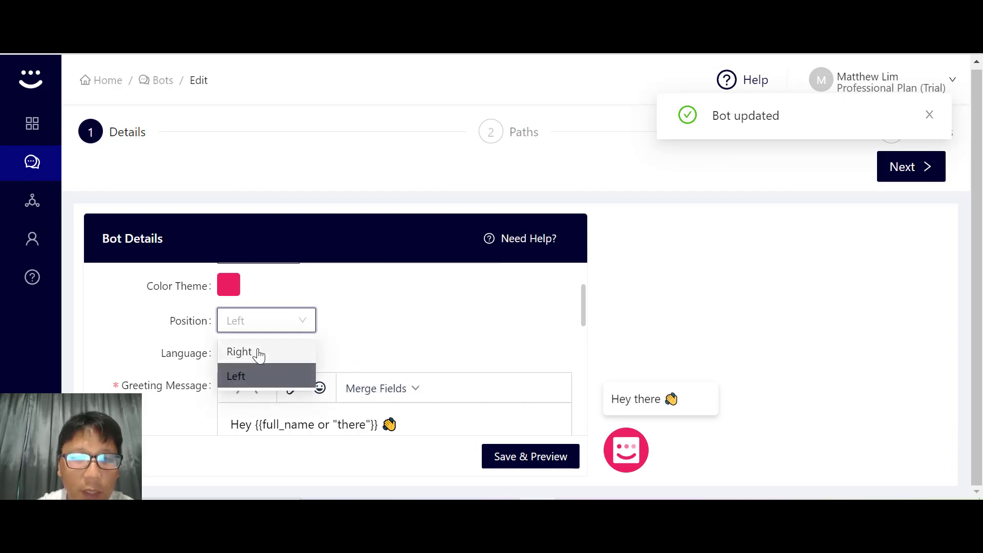
left_click(259, 354)
Review the greeting message, agent name, agent image and welcome message in the bot details, and proceed to the Paths stage.
scroll(268, 379, "down", 2)
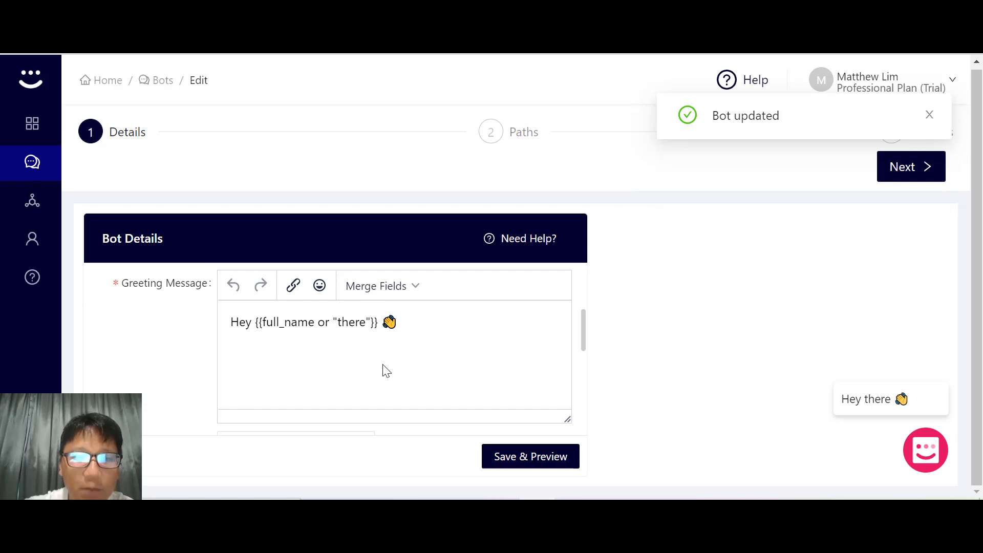
scroll(385, 369, "down", 3)
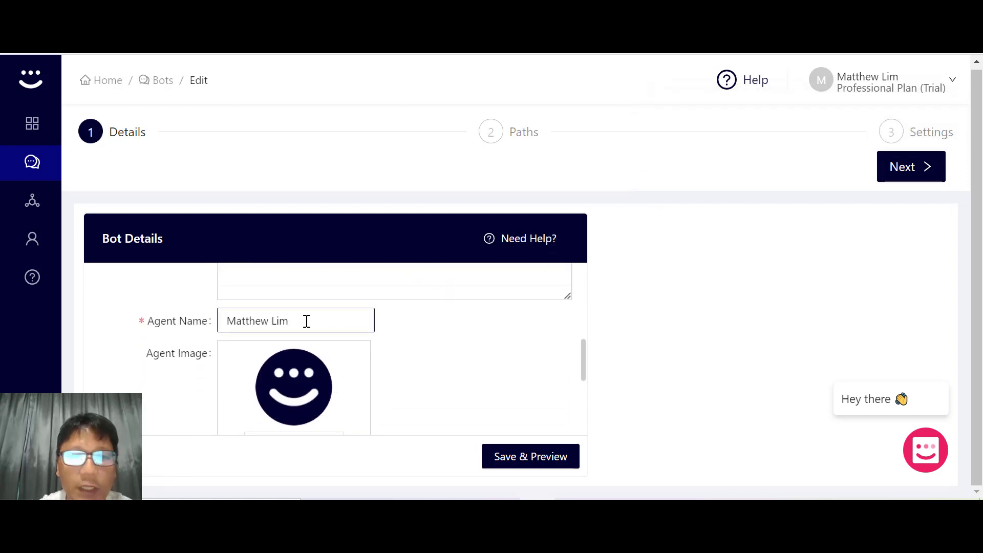
scroll(309, 380, "down", 1)
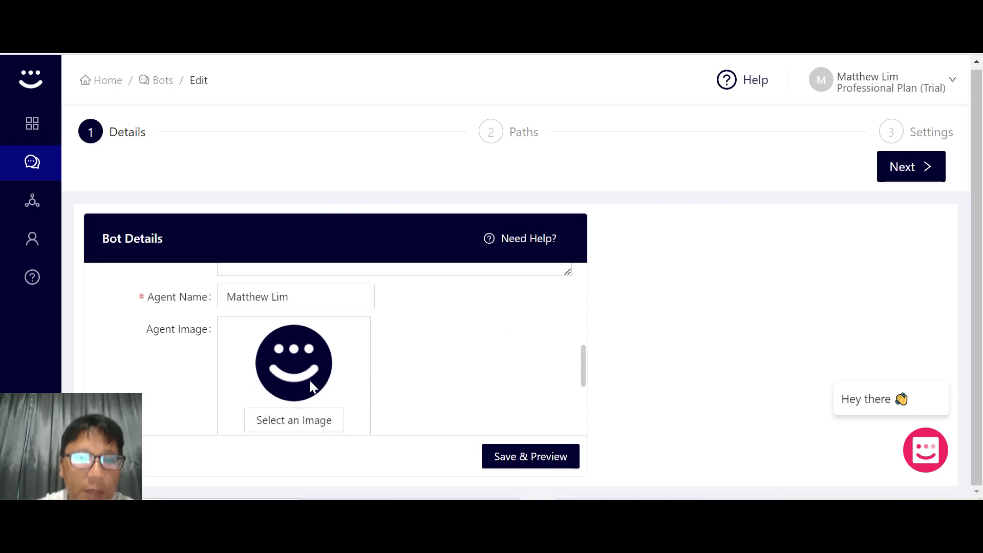
scroll(309, 380, "down", 5)
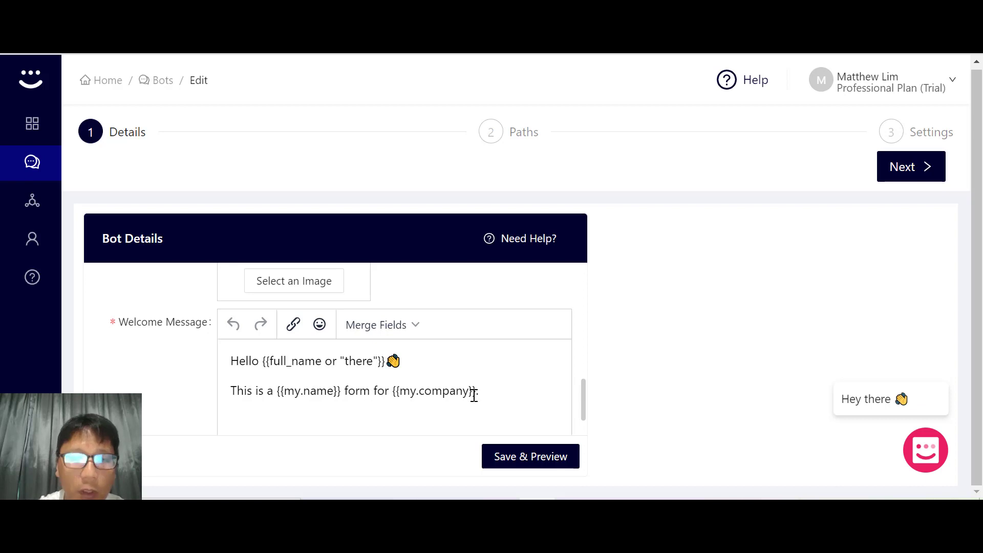
scroll(387, 412, "down", 1)
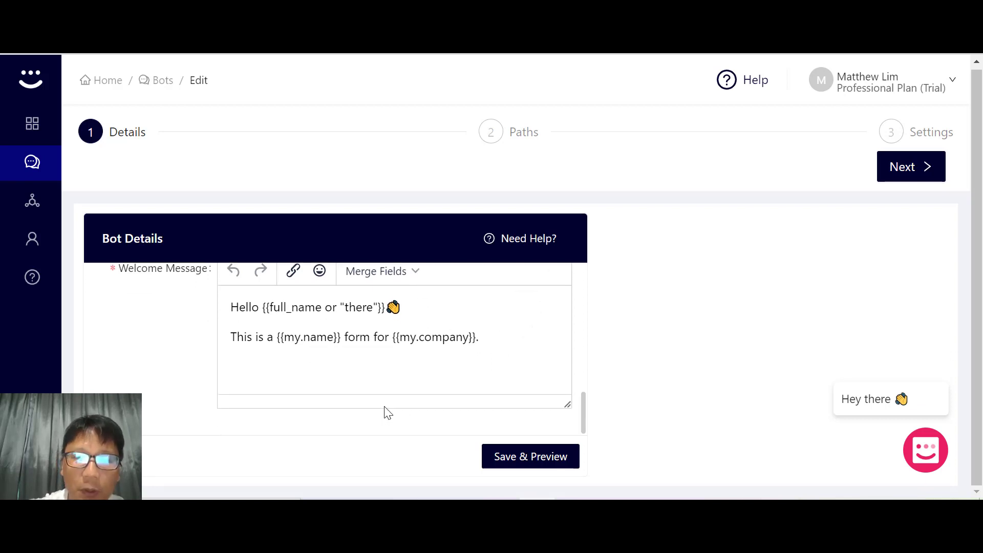
scroll(387, 413, "up", 6)
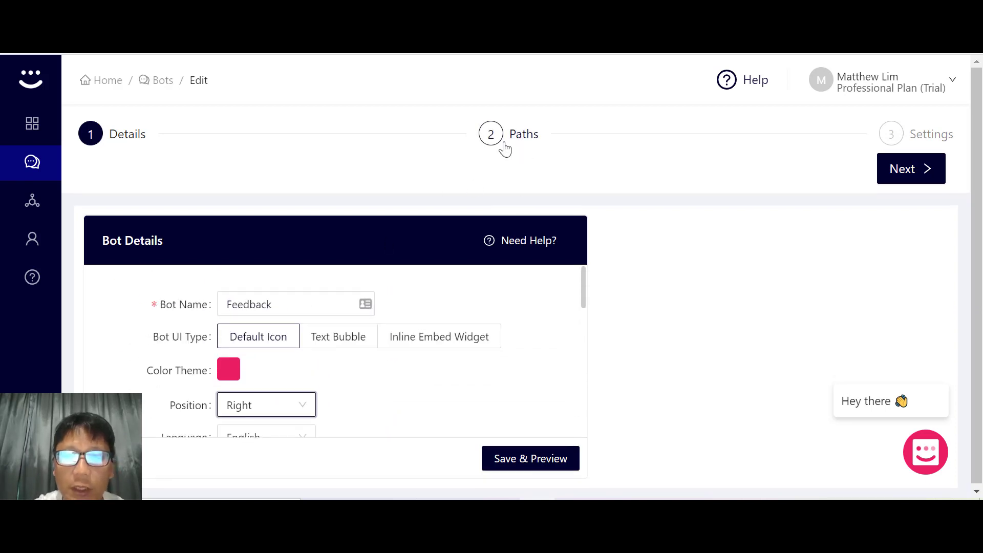
left_click(916, 177)
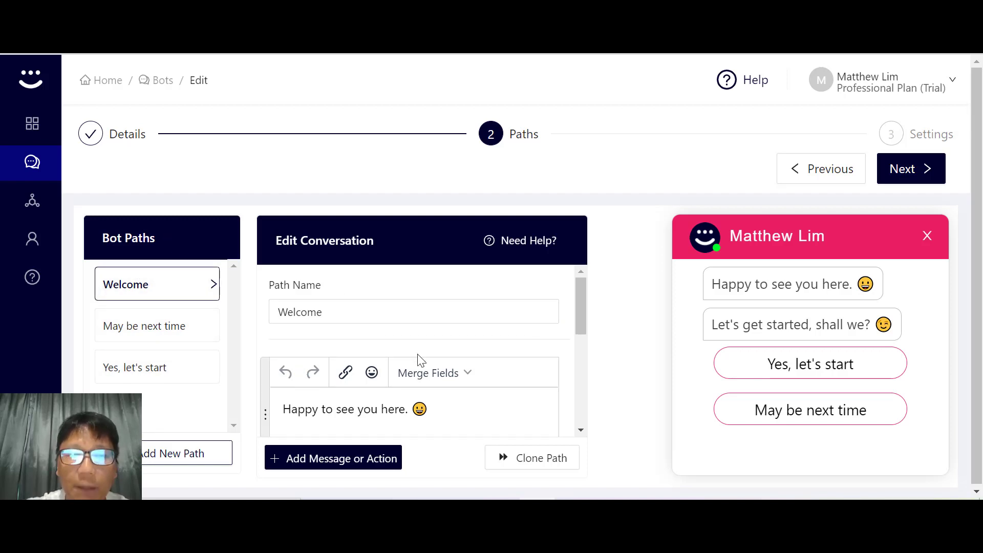
Change the first message of the Welcome path to start with "Glad" in place of "Happy", and save it.
scroll(419, 360, "down", 5)
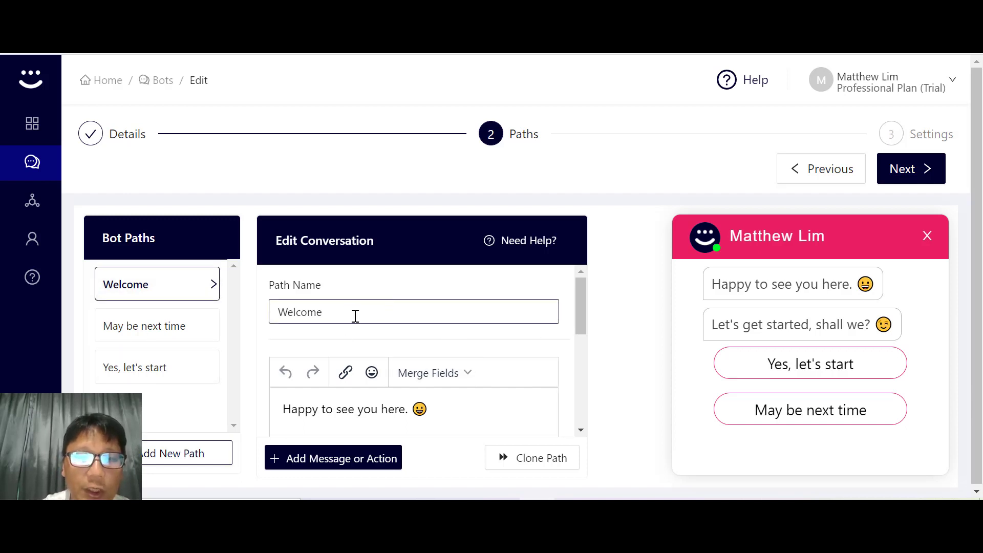
scroll(356, 316, "down", 1)
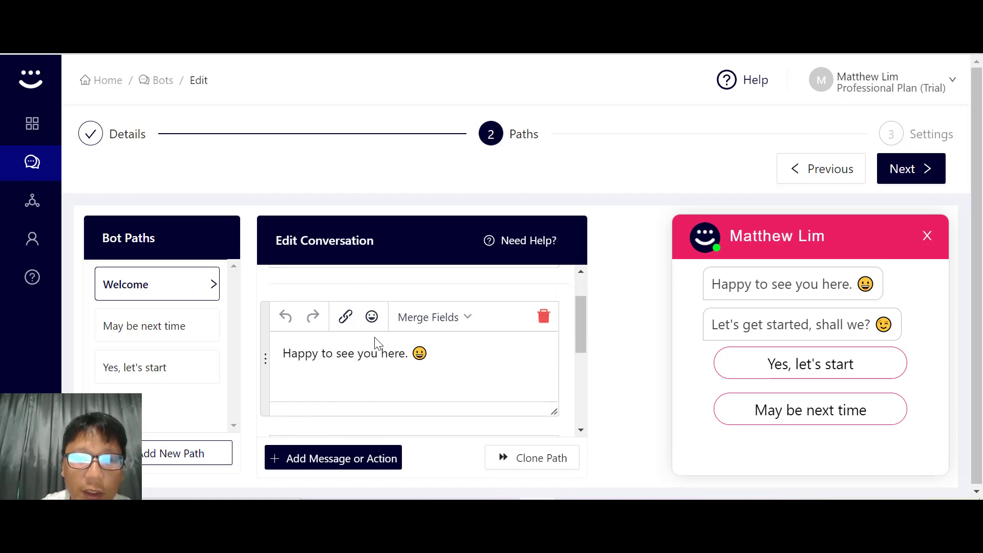
left_click(372, 319)
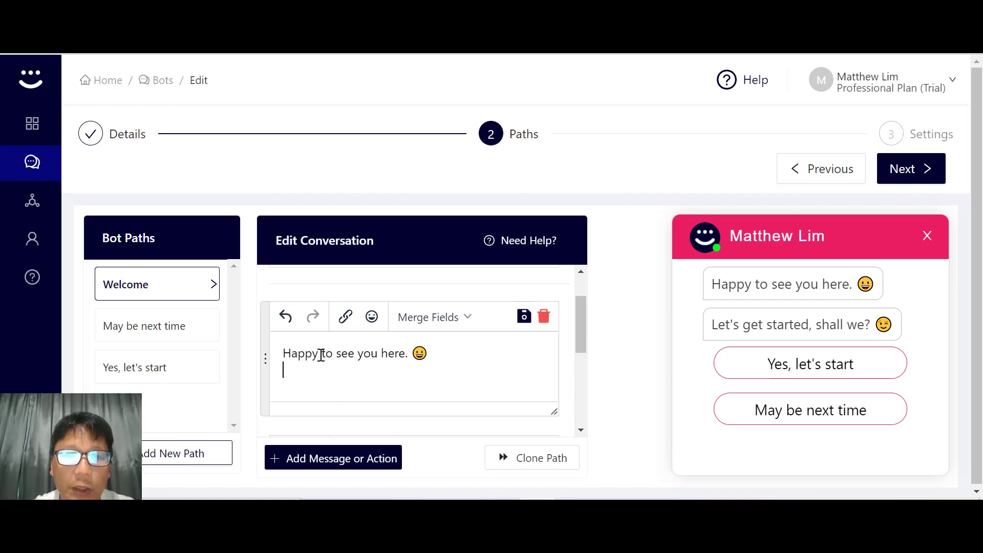
double_click(317, 354)
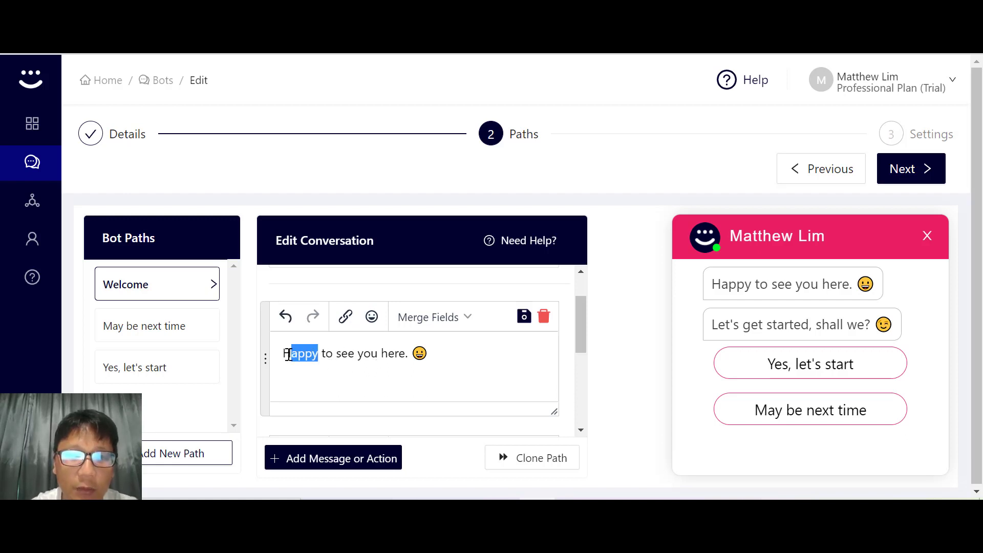
type("Glad")
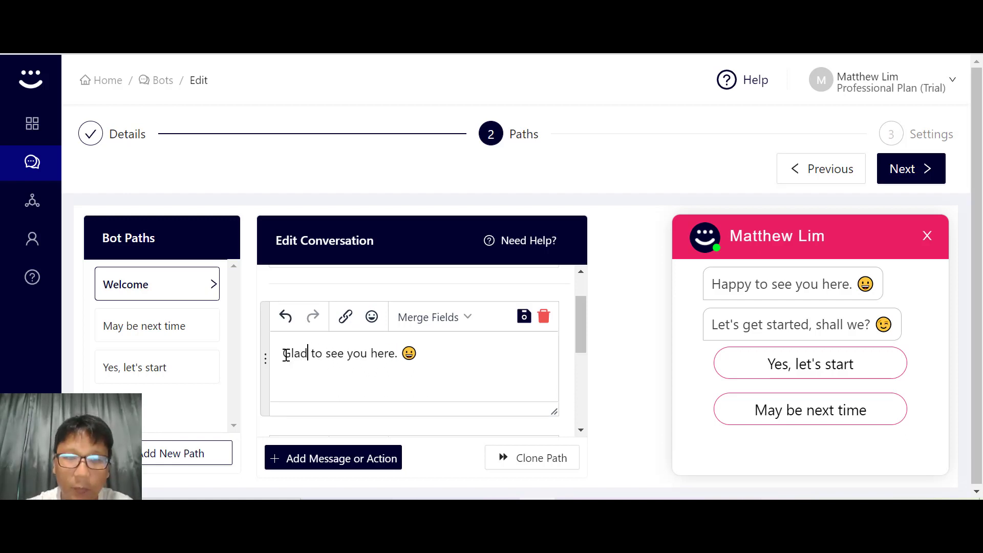
left_click(524, 302)
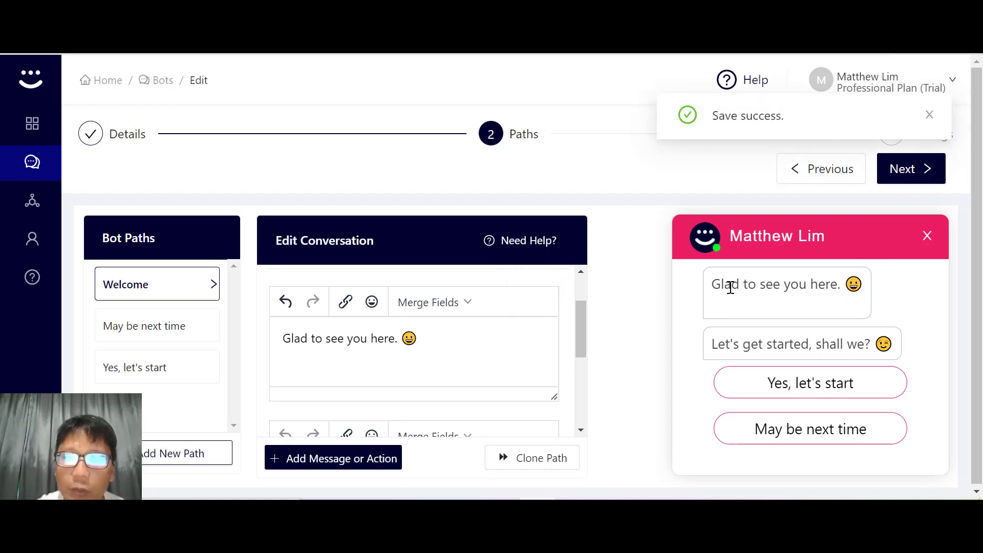
Replace the emoji in the "Glad to see you here." message with the upside-down face, and save the message.
left_click(430, 338)
key("BackSpace")
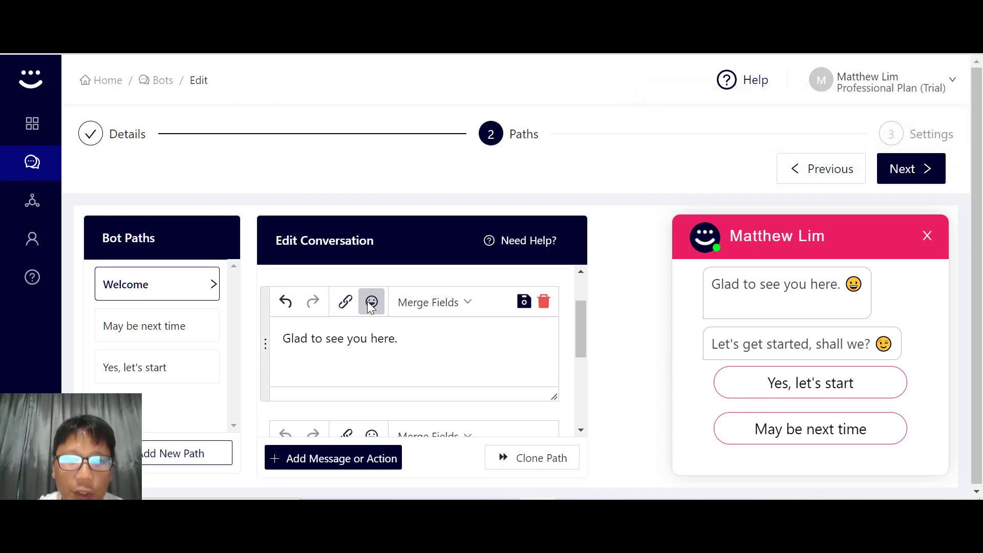
left_click(371, 302)
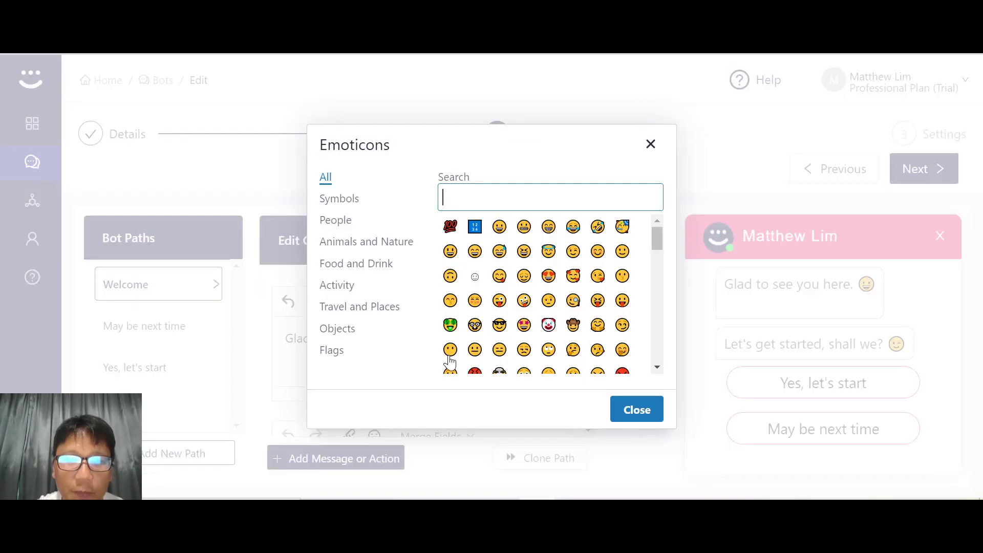
left_click(450, 276)
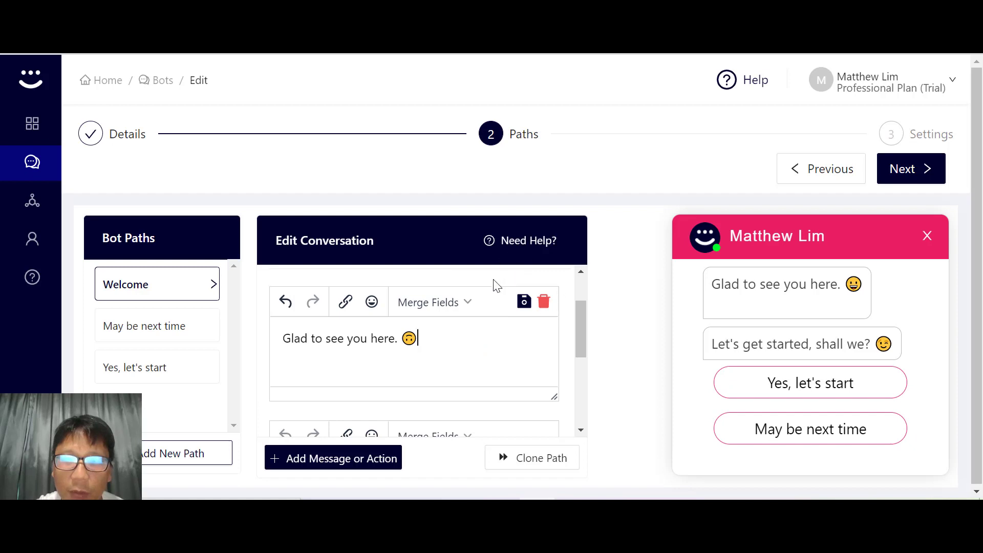
left_click(524, 303)
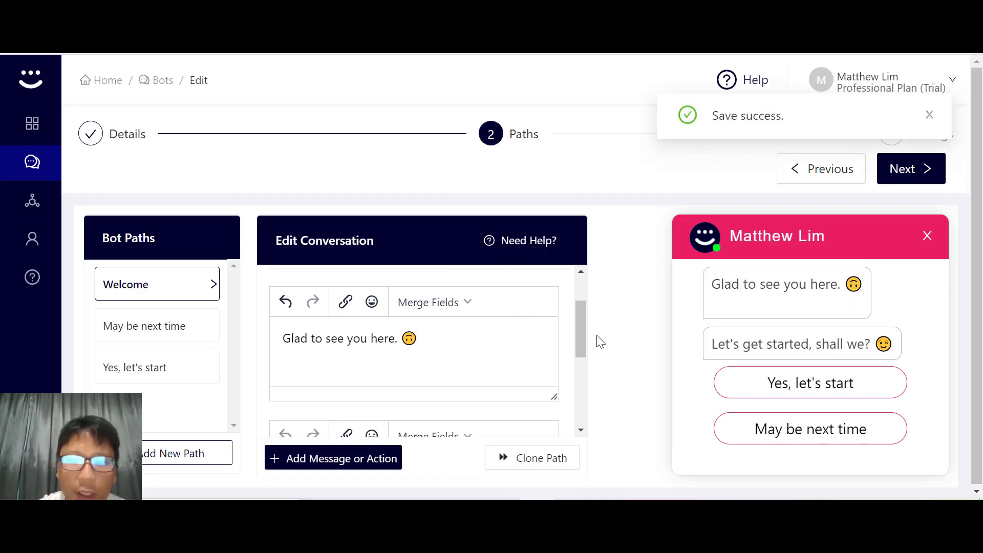
Examine the Welcome path's action buttons and the message and action types that can be added, including Appointment booking and the Collect Data choices.
scroll(601, 342, "down", 2)
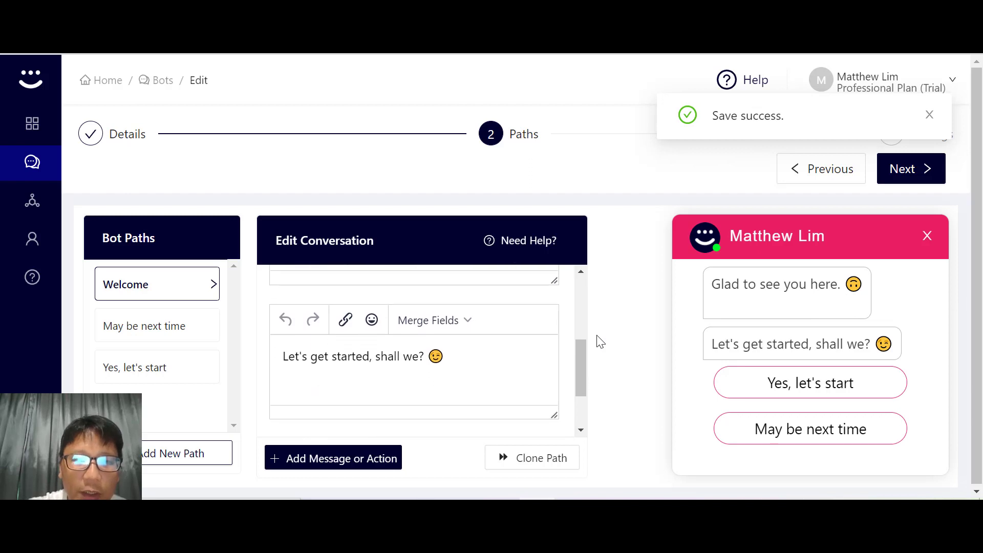
scroll(600, 342, "down", 2)
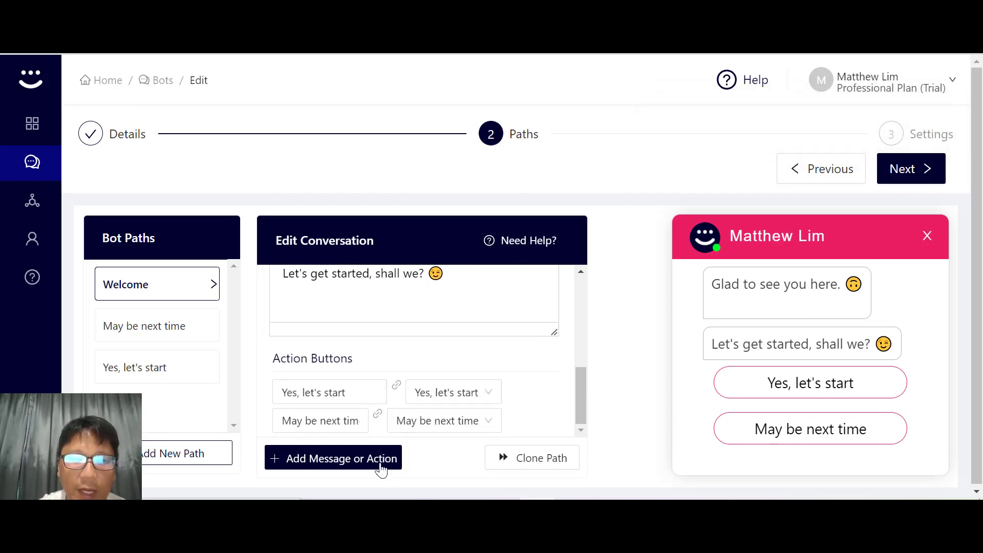
left_click(324, 466)
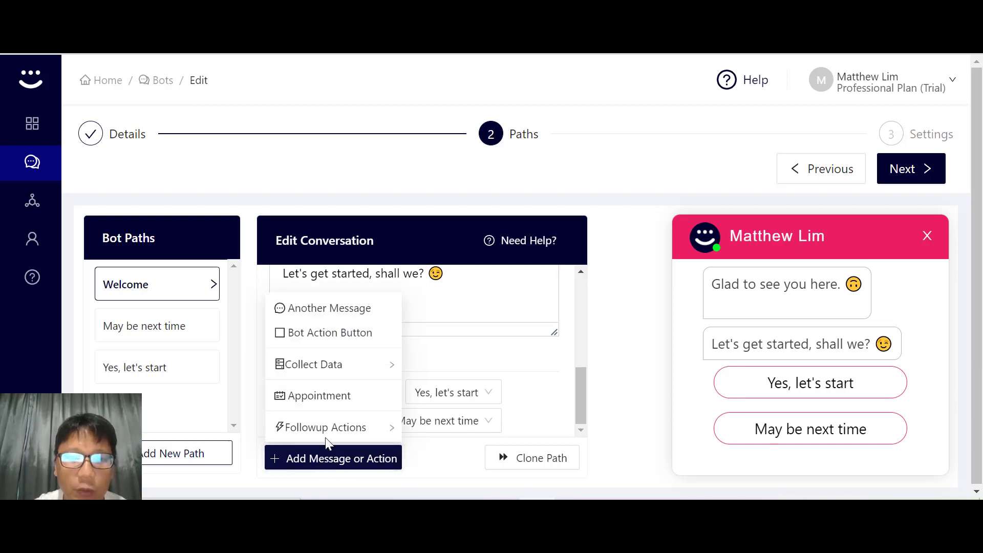
mouse_move(358, 426)
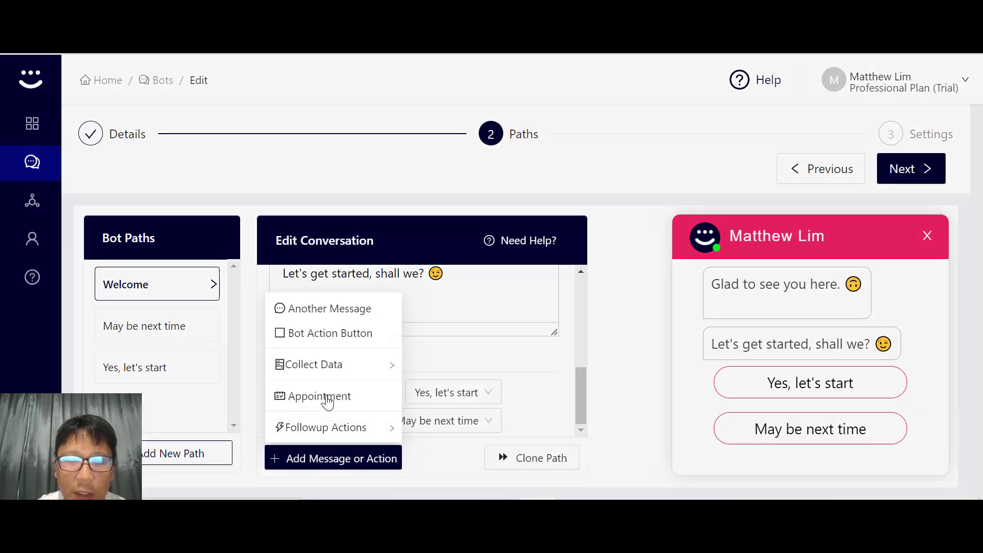
left_click(327, 397)
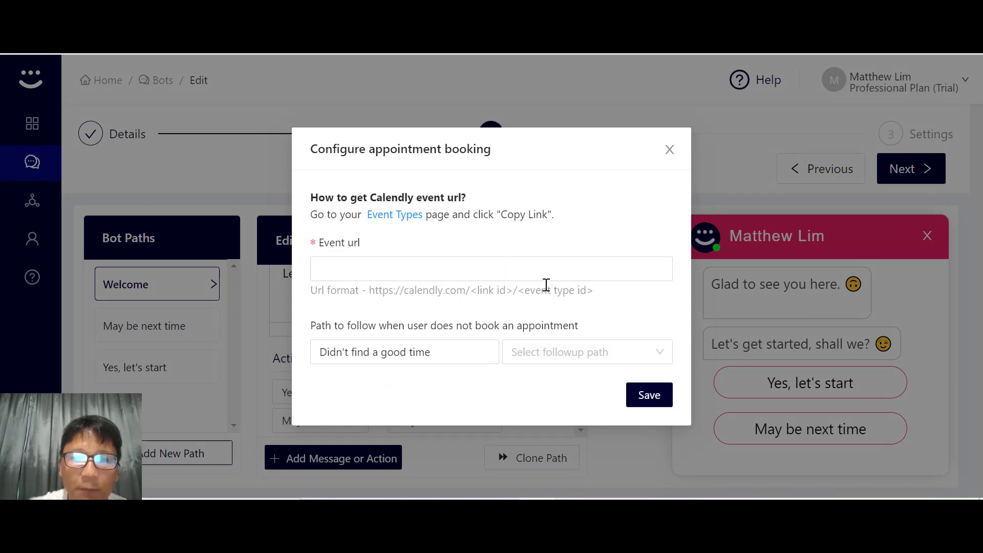
left_click(309, 454)
mouse_move(310, 375)
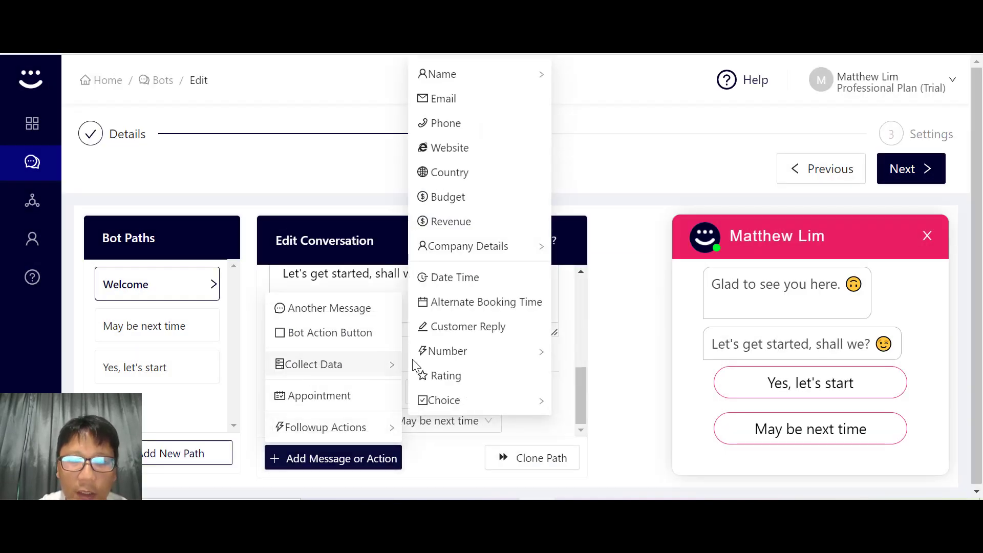
mouse_move(462, 405)
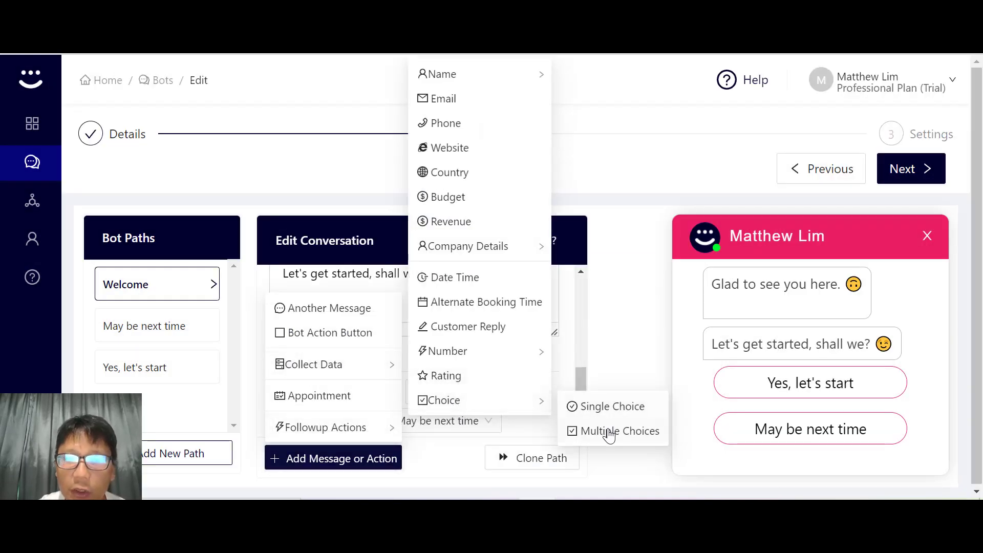
mouse_move(448, 347)
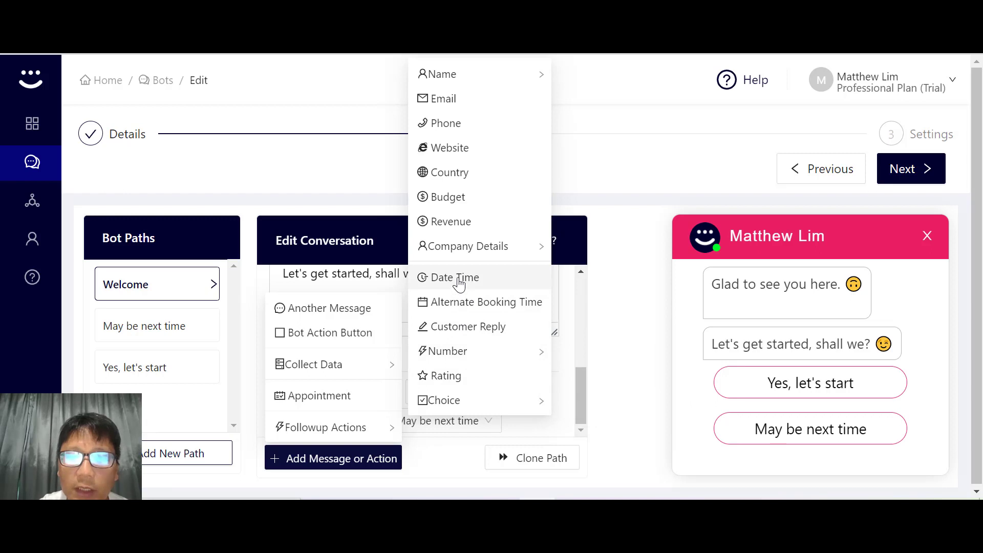
mouse_move(457, 249)
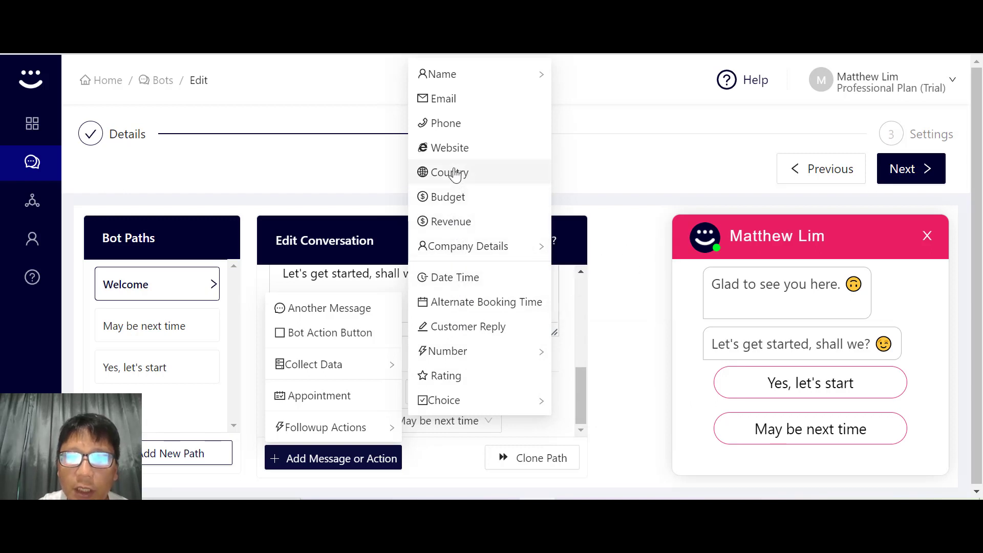
mouse_move(444, 68)
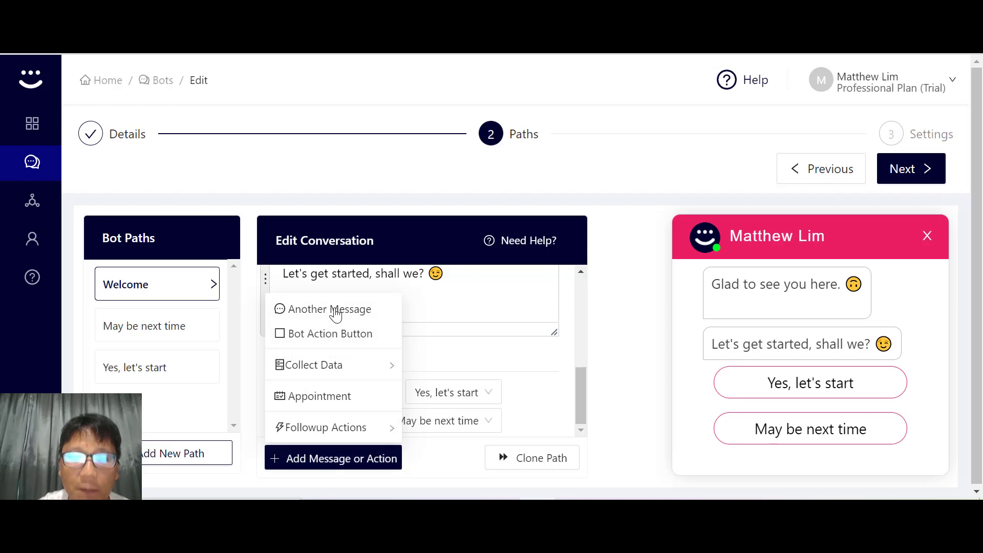
Add another message to the Welcome path and replace its default text with "Hi How are you doing".
left_click(335, 309)
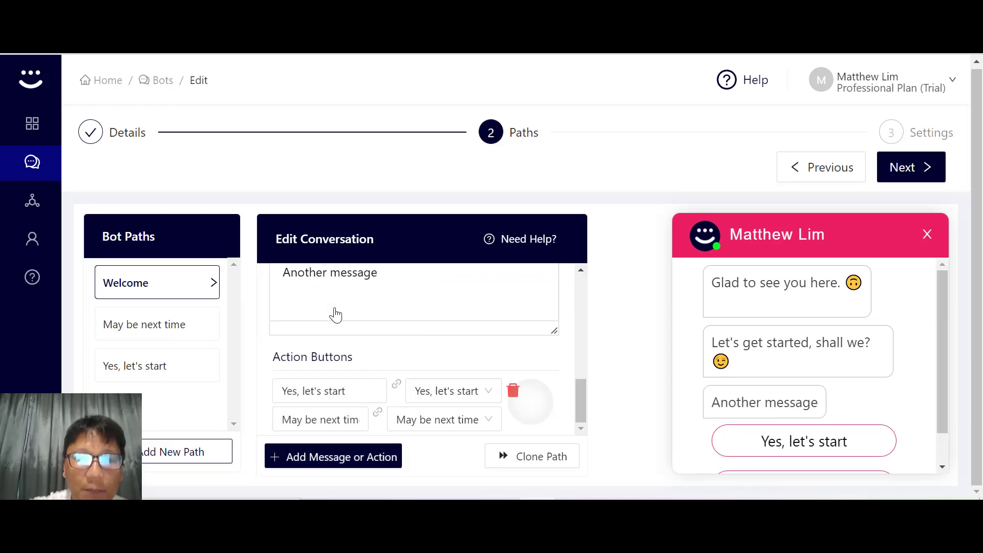
left_click(335, 315)
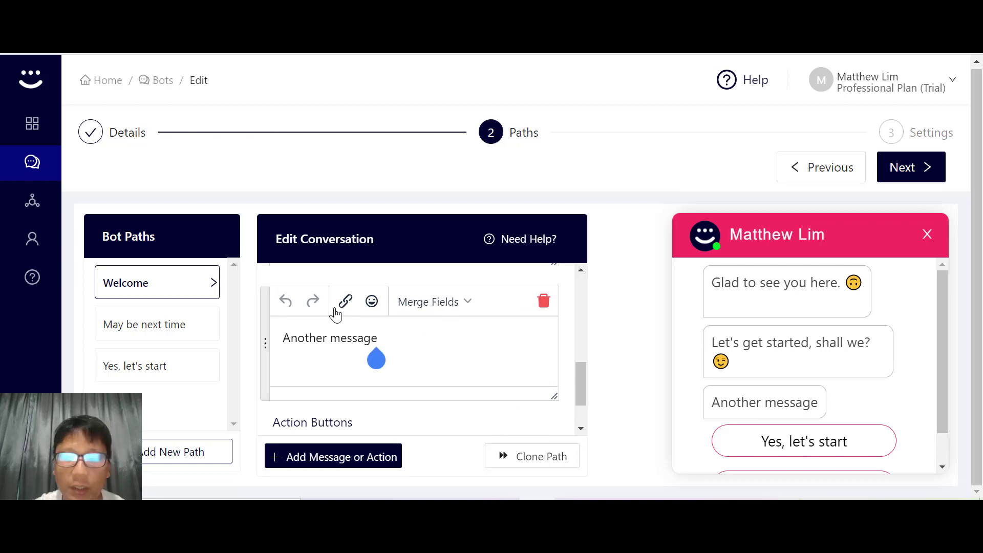
key("BackSpace")
key("BackSpace")
key("BackSpace")
key("BackSpace")
key("BackSpace")
key("BackSpace")
key("BackSpace")
key("BackSpace")
key("BackSpace")
key("BackSpace")
key("BackSpace")
key("BackSpace")
key("BackSpace")
key("BackSpace")
key("BackSpace")
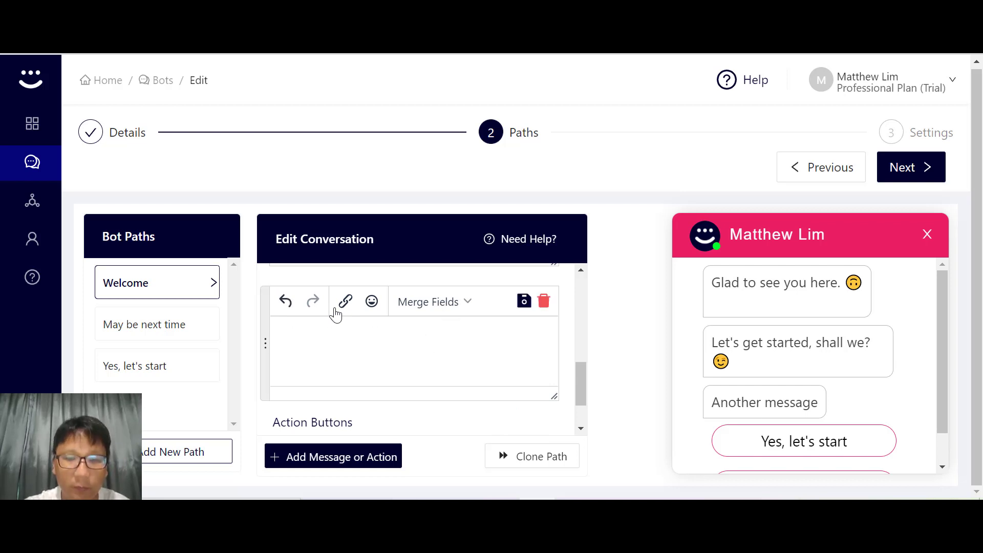
type("Hi How ")
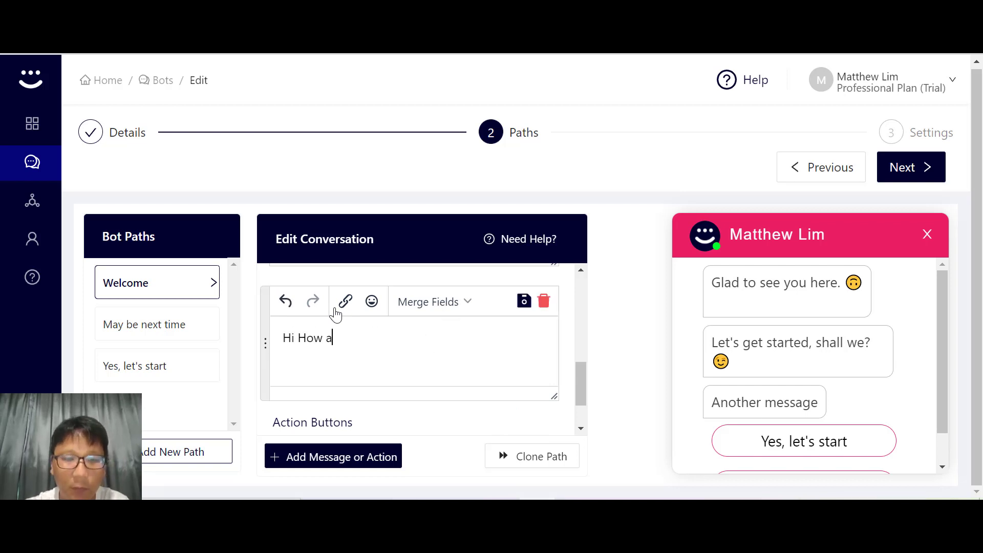
type("are you ")
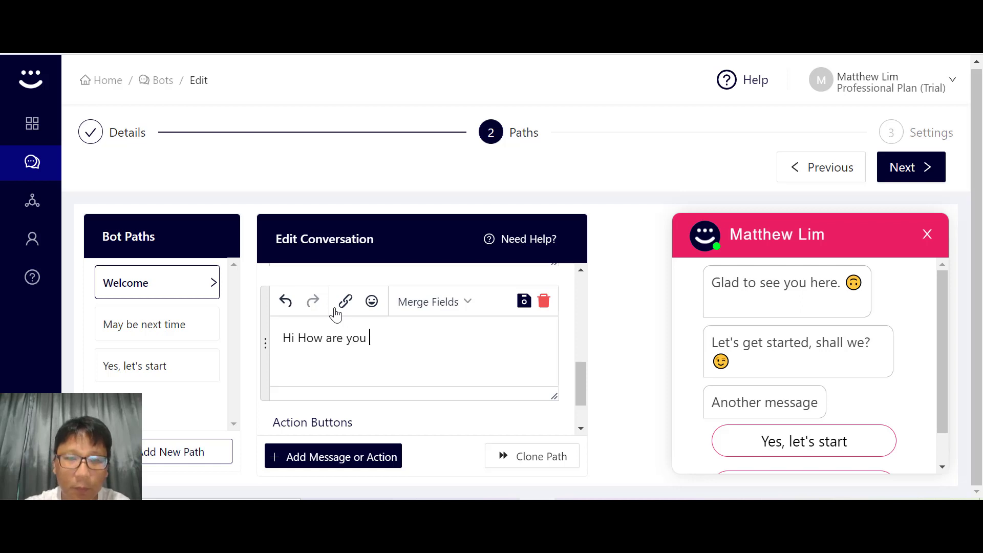
type("doing")
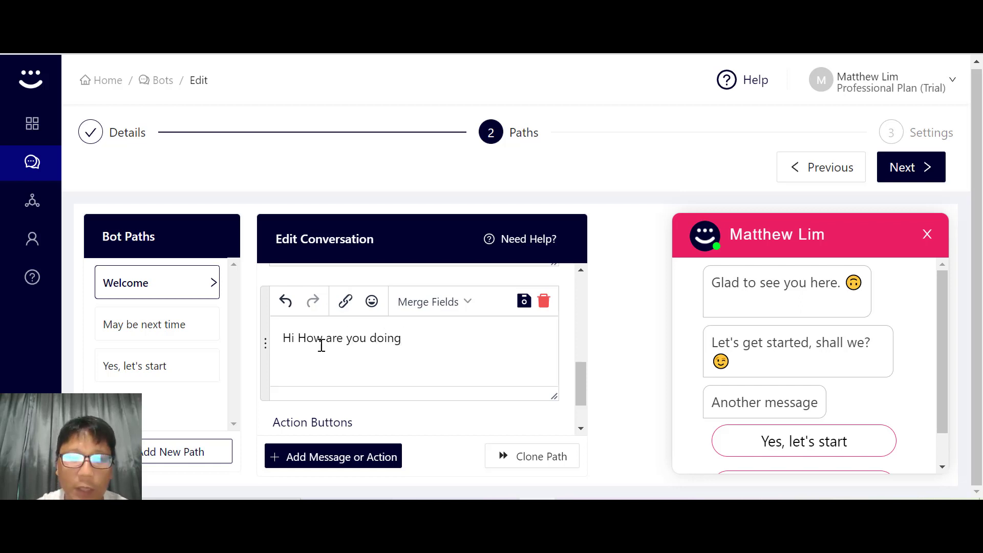
left_click(346, 302)
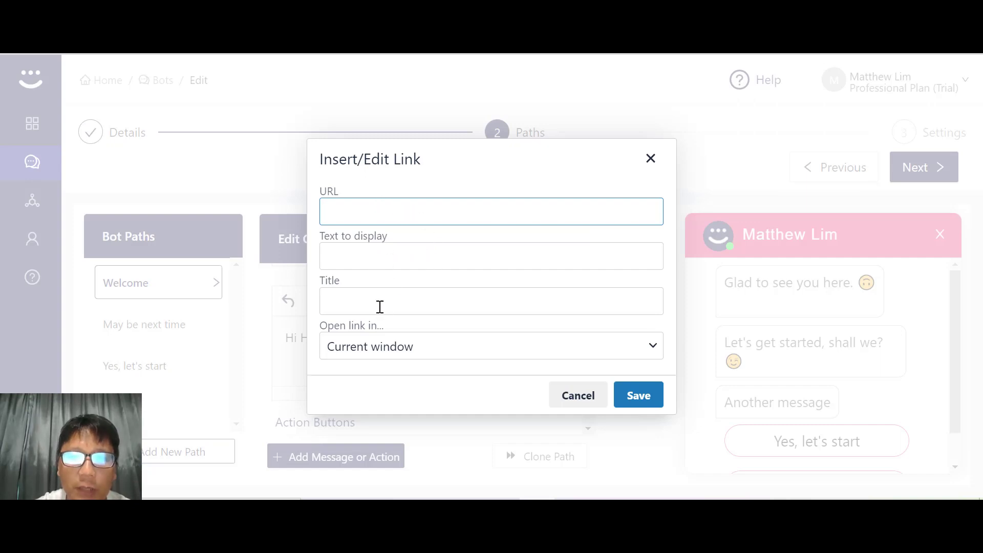
left_click(408, 350)
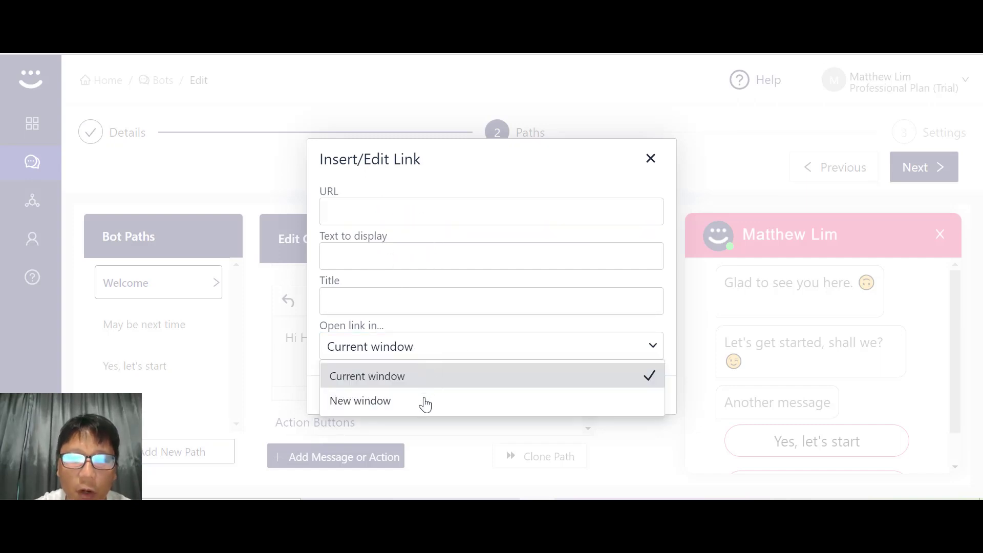
left_click(421, 379)
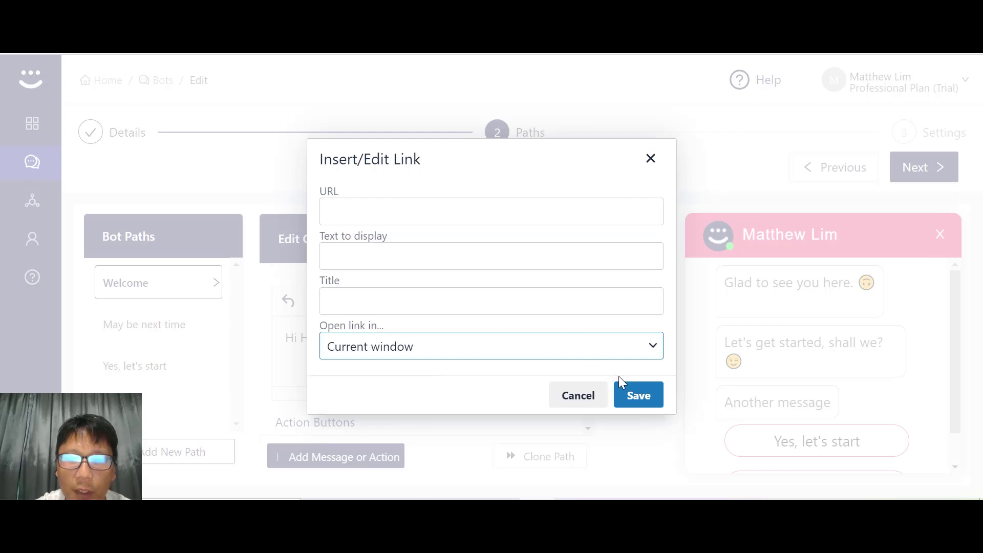
left_click(578, 396)
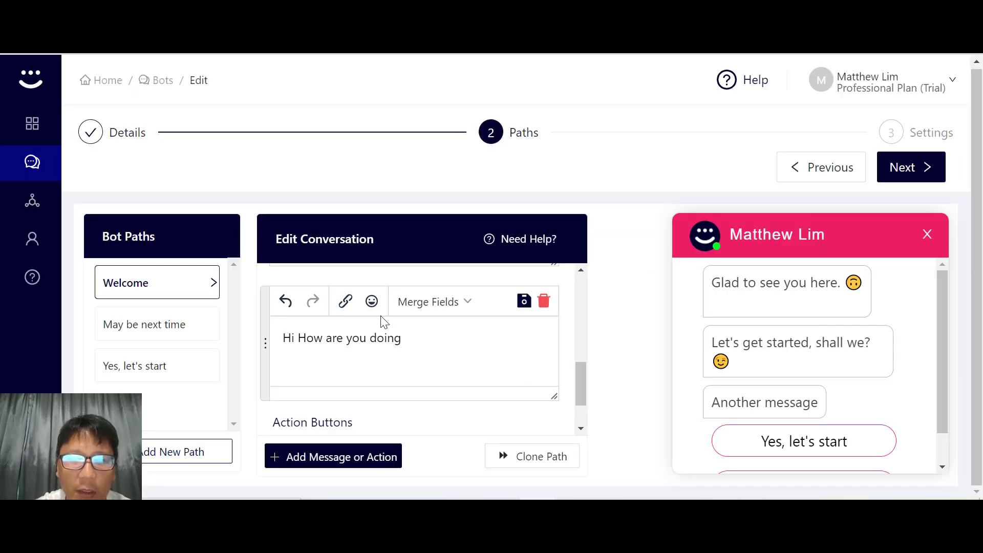
Insert a clown face emoji at the end of the "Hi How are you doing" message, and save the message.
left_click(371, 301)
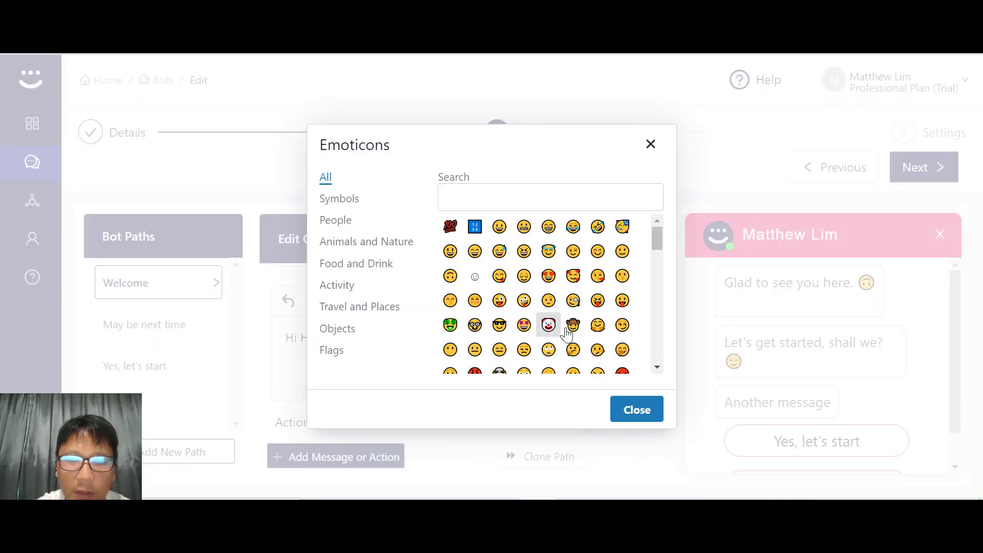
left_click(546, 325)
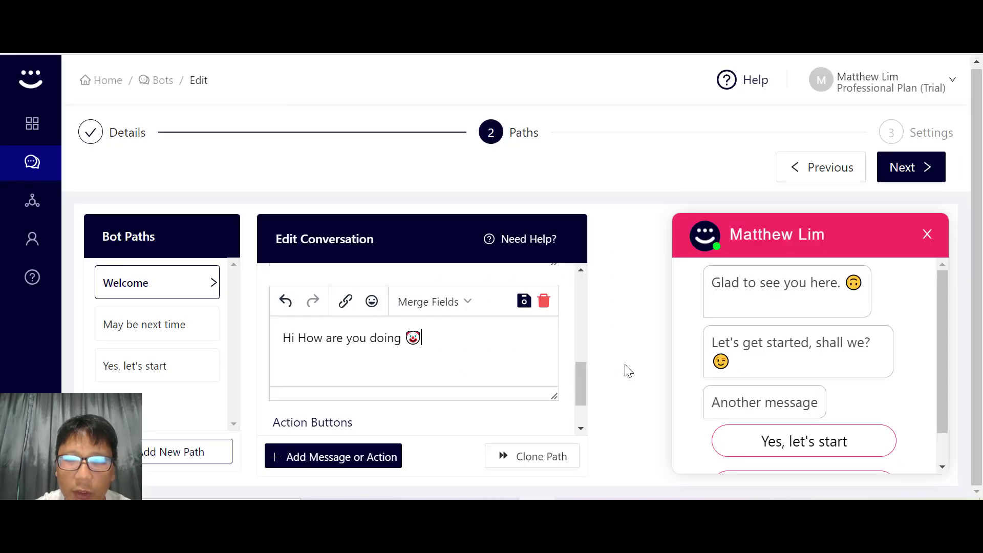
left_click(523, 301)
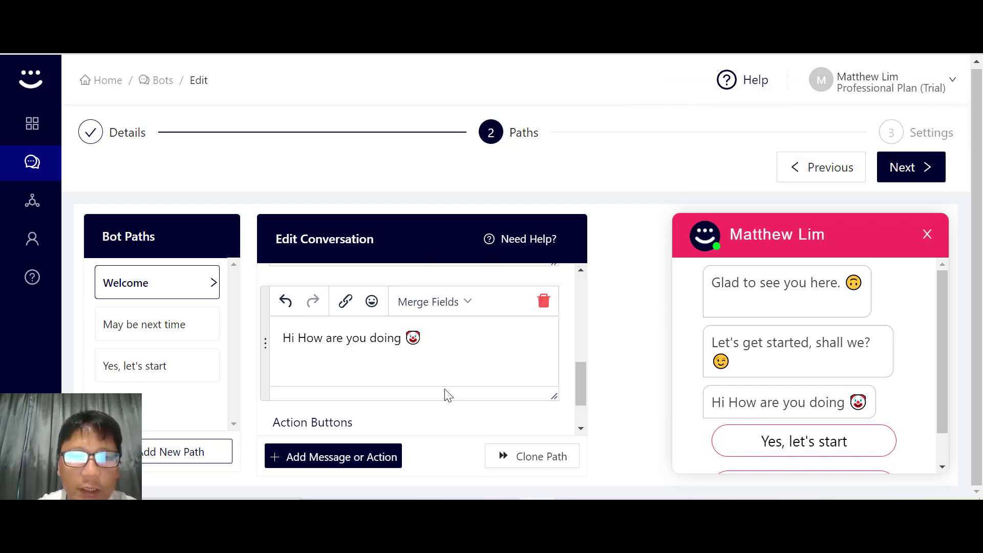
View the conversation of the "May be next time" path, and open the "Yes, let's start" path.
left_click(126, 327)
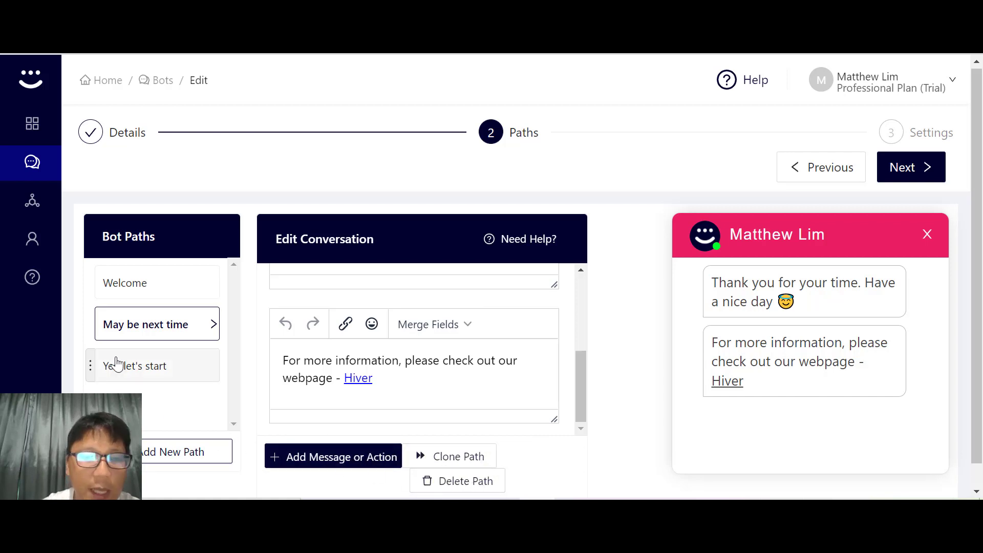
left_click(148, 370)
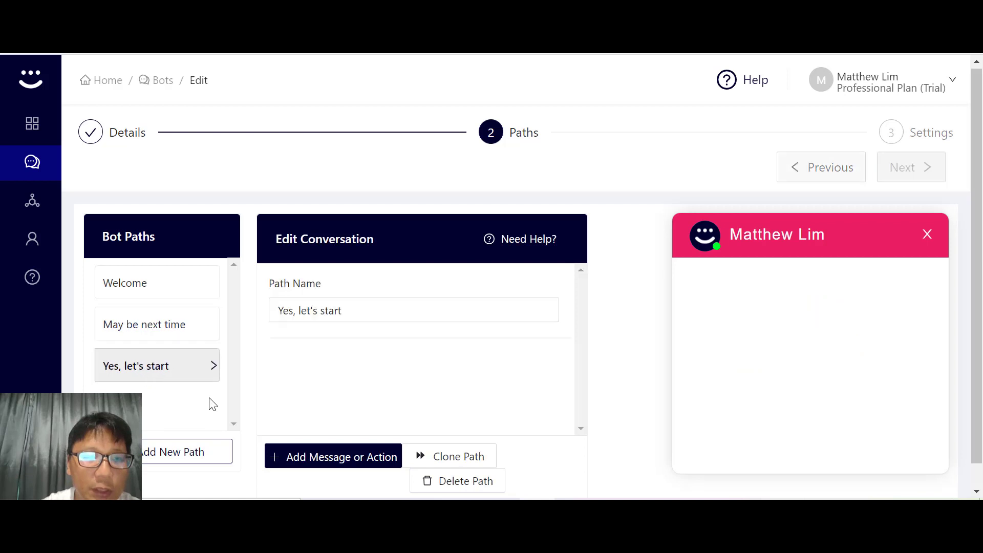
Add a new bot path, rename it "Hi Path" and save the path name.
left_click(167, 457)
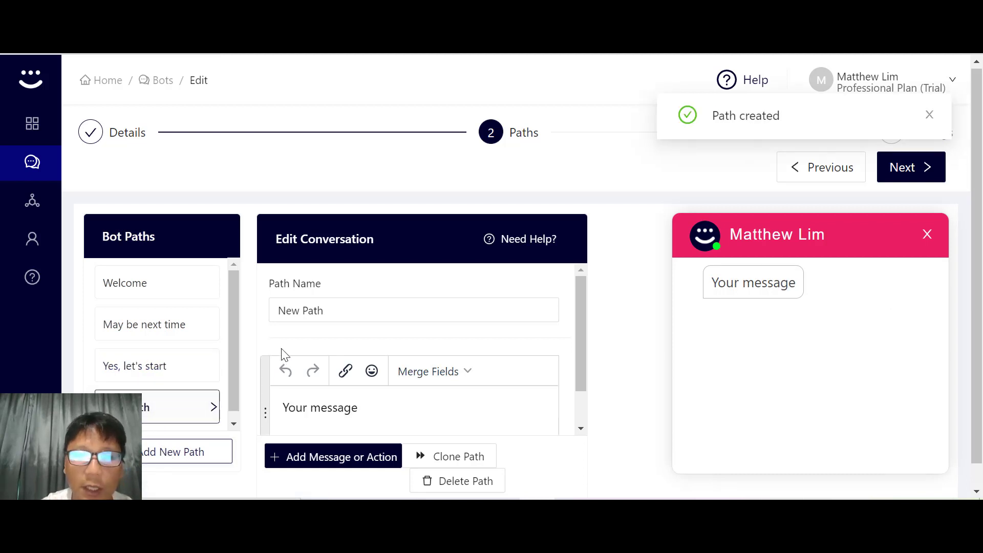
left_click_drag(343, 312, 246, 316)
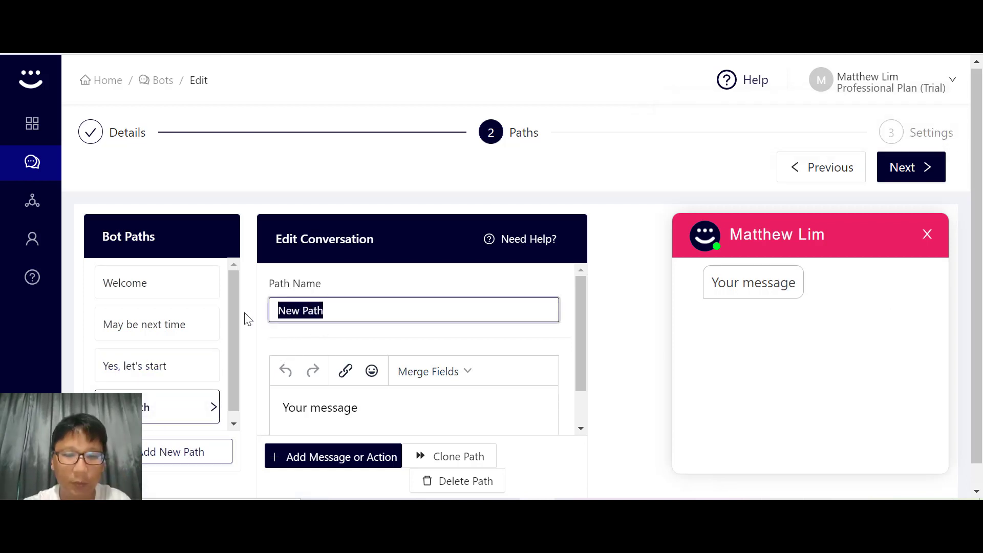
type("Hi")
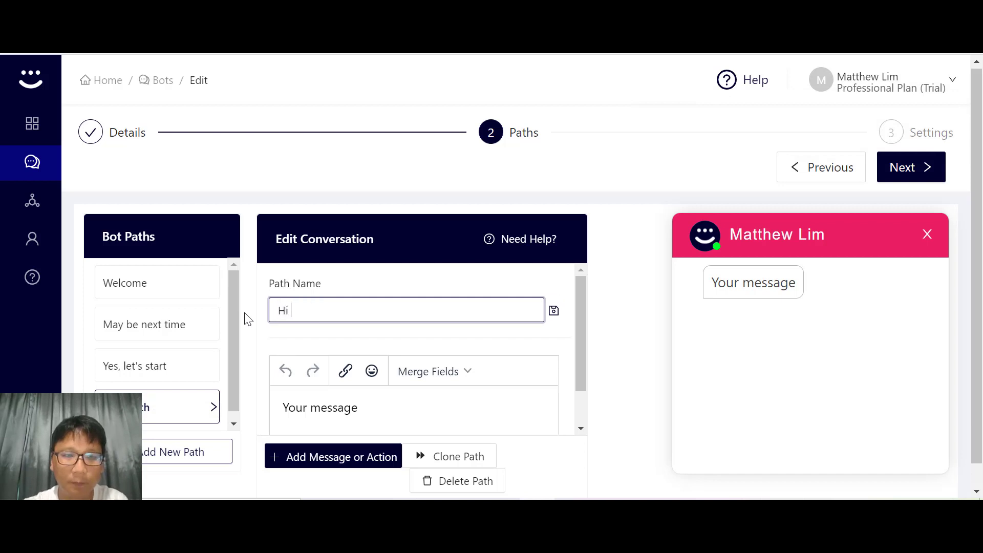
left_click(554, 310)
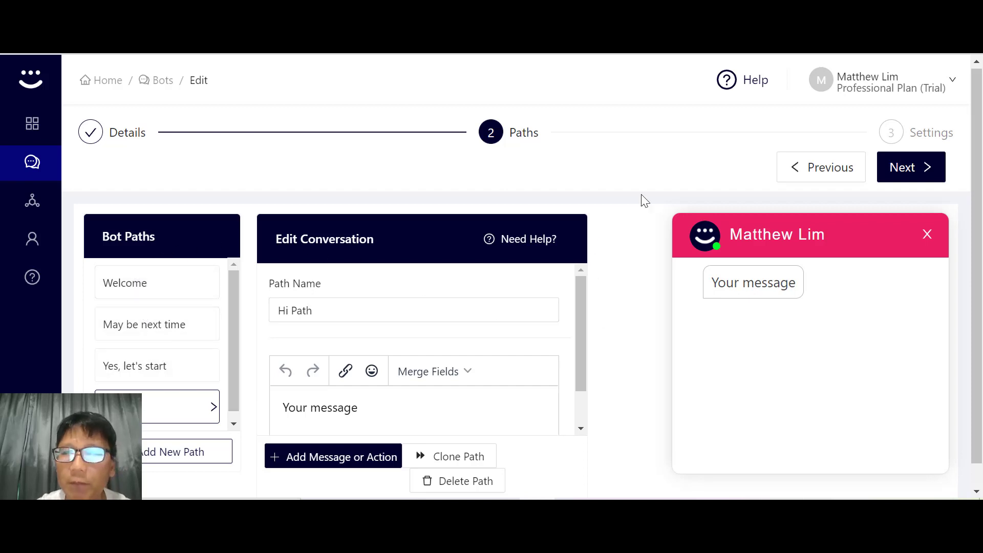
Proceed to the bot's settings and review the widget timing, country-based visibility choices, scroll trigger and notification options.
left_click(922, 167)
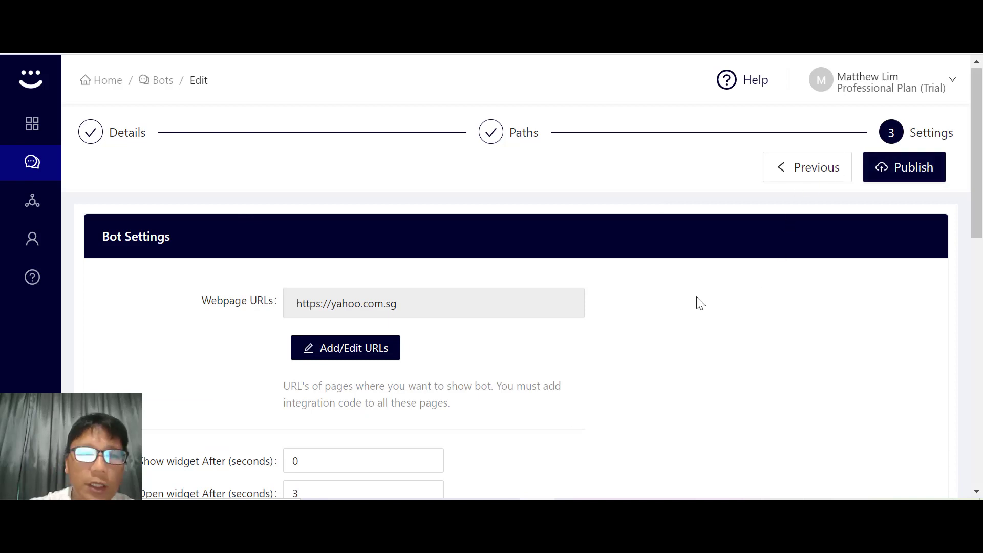
scroll(700, 303, "down", 2)
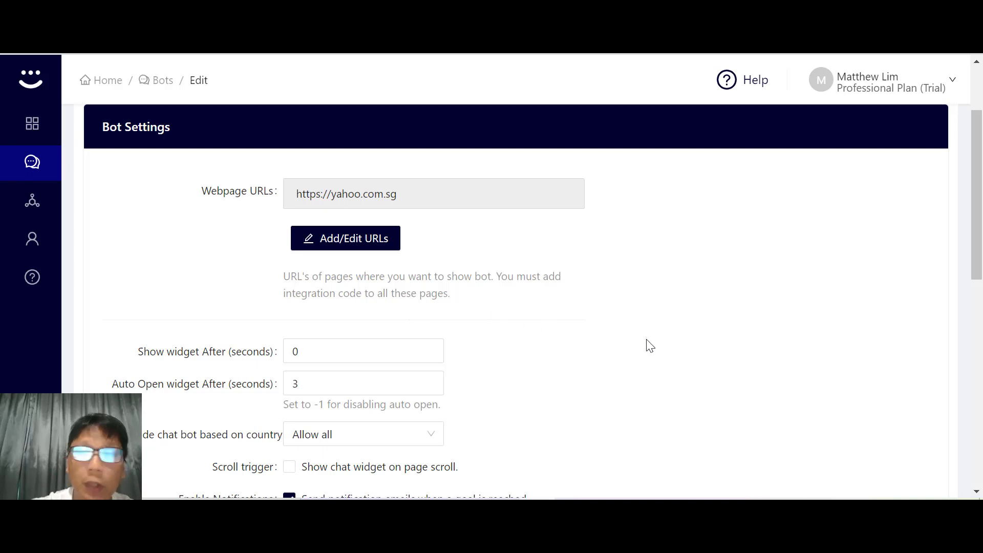
scroll(650, 346, "down", 2)
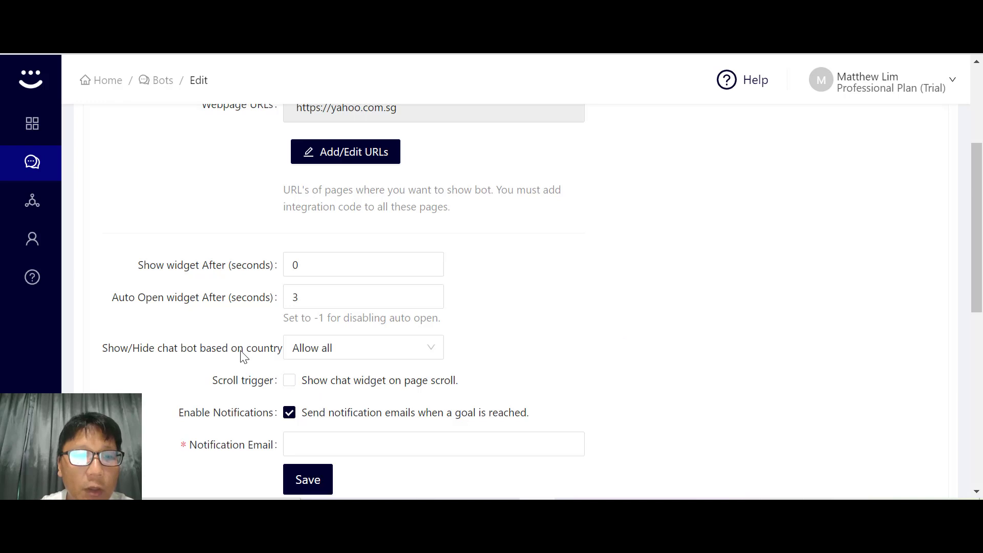
left_click(326, 356)
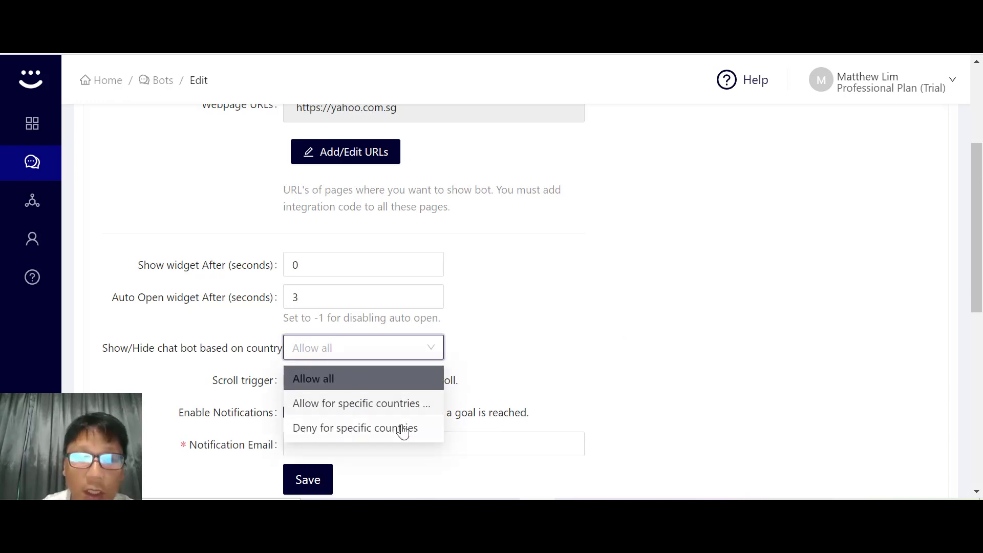
left_click(655, 284)
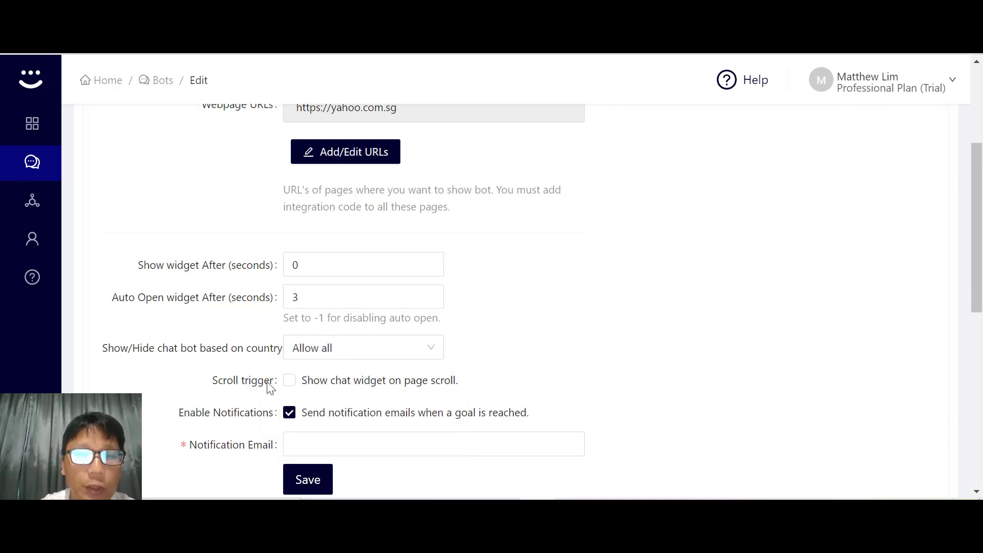
scroll(635, 289, "down", 3)
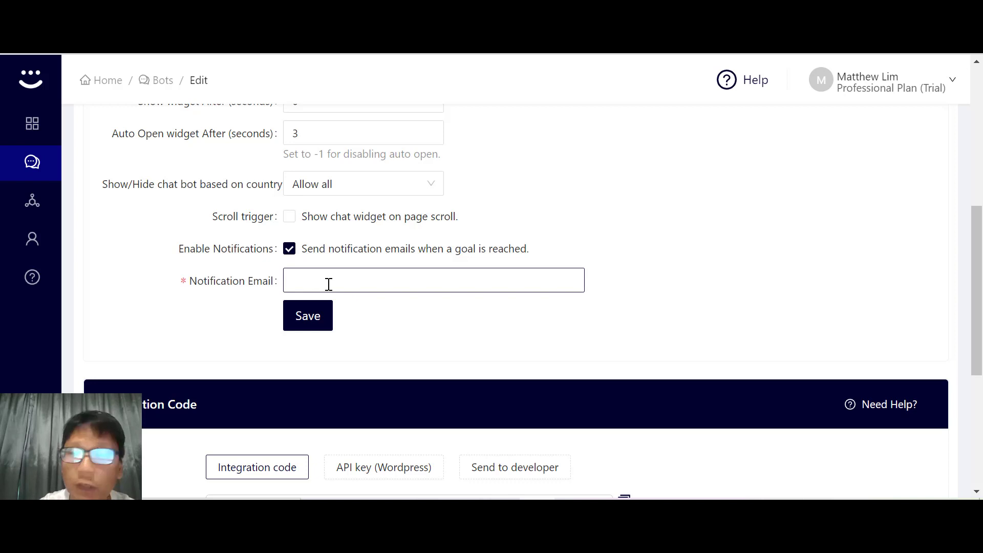
Examine the integration options for the bot: the script code, the WordPress API key and sending instructions to a developer.
scroll(329, 284, "down", 4)
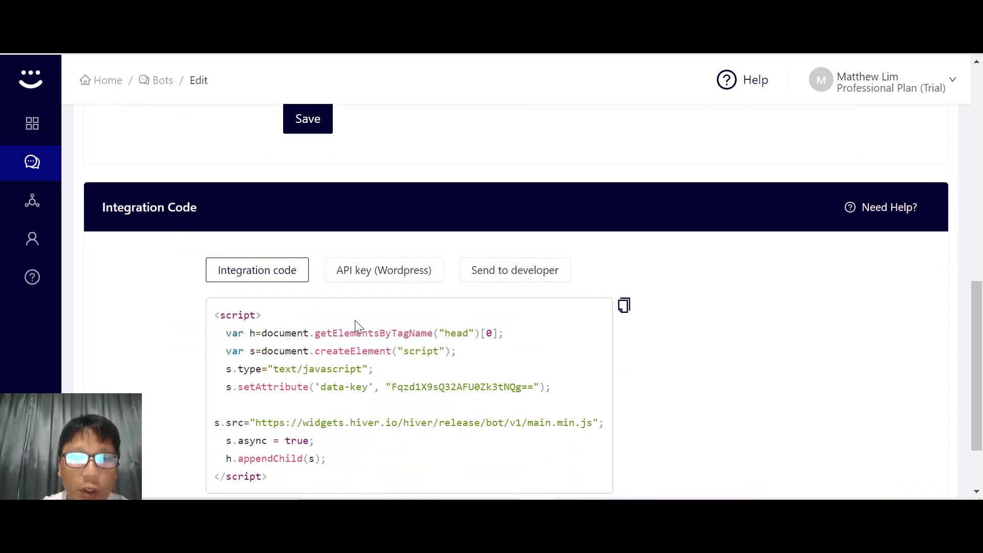
left_click(397, 282)
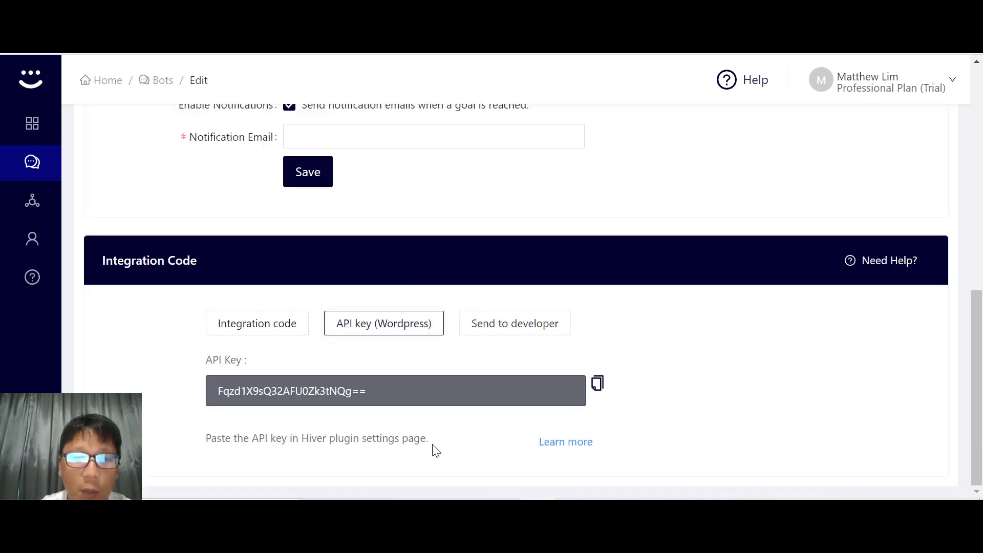
left_click(529, 332)
scroll(659, 338, "down", 1)
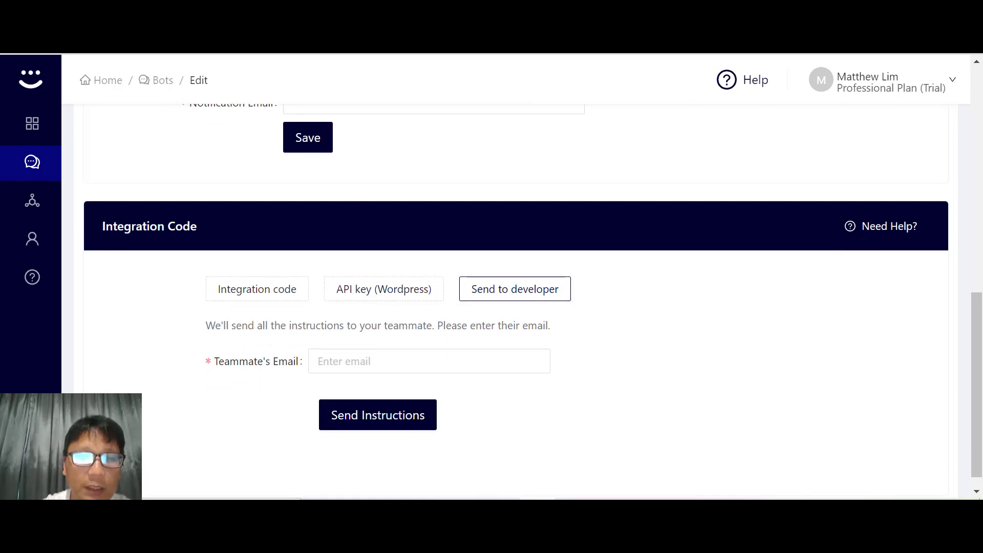
scroll(373, 428, "down", 1)
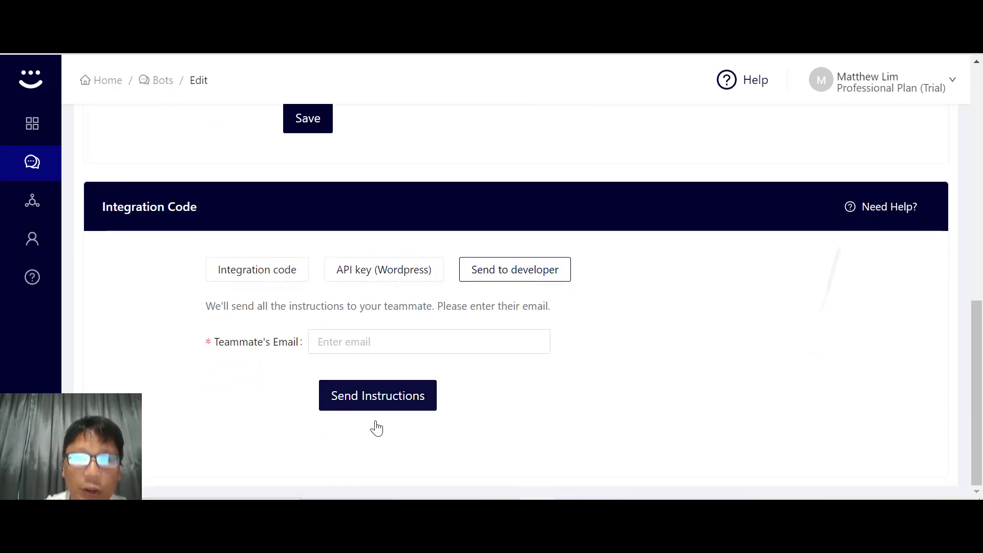
Publish the feedback bot and confirm the publication.
scroll(376, 428, "up", 2)
scroll(376, 428, "up", 10)
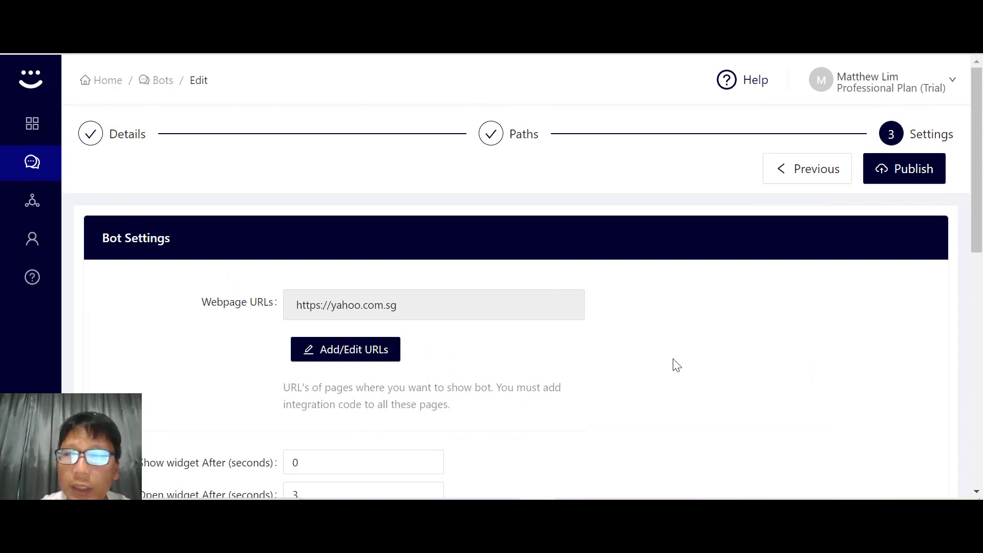
left_click(881, 180)
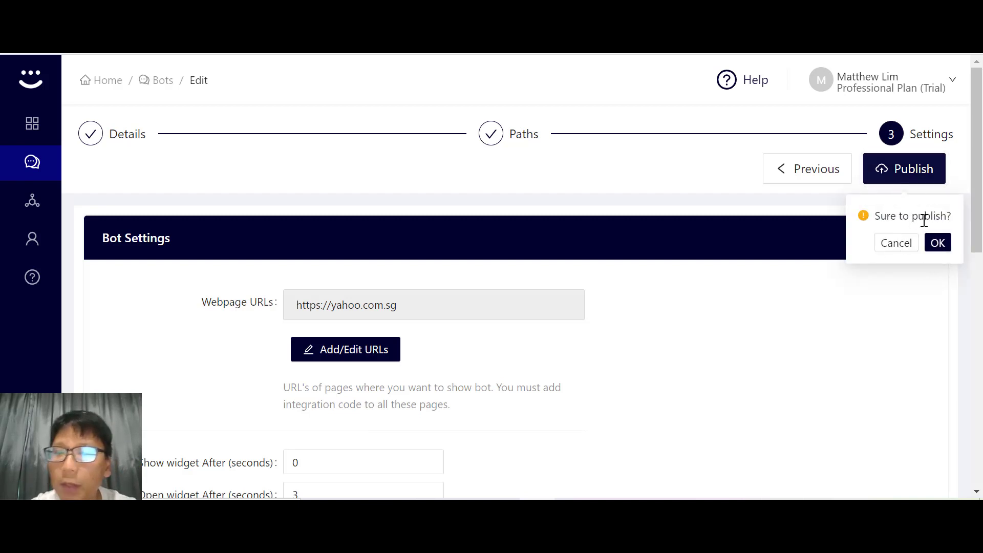
left_click(946, 246)
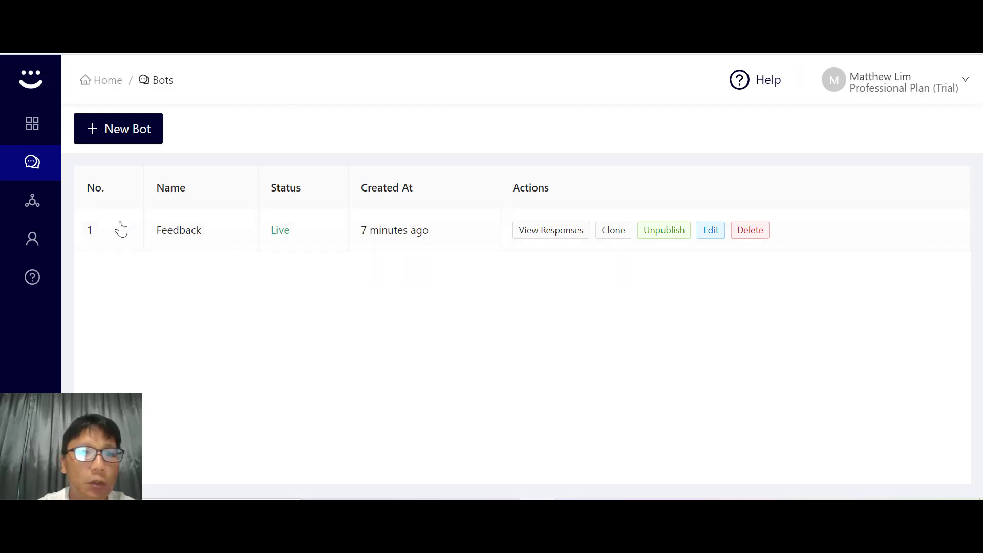
Browse the whole catalogue of available integrations, from Wordpress and Calendly through to the option for requesting an integration.
left_click(37, 214)
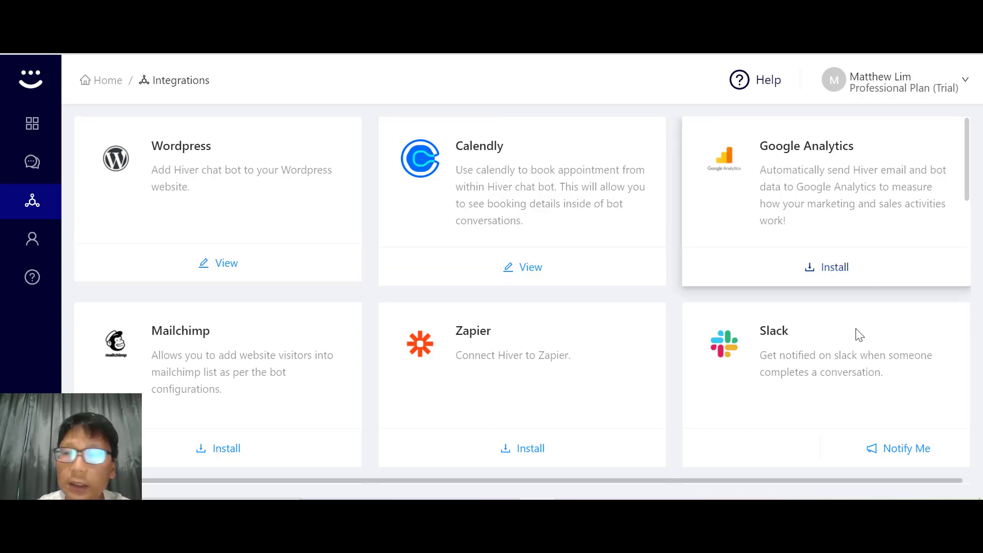
scroll(147, 367, "down", 5)
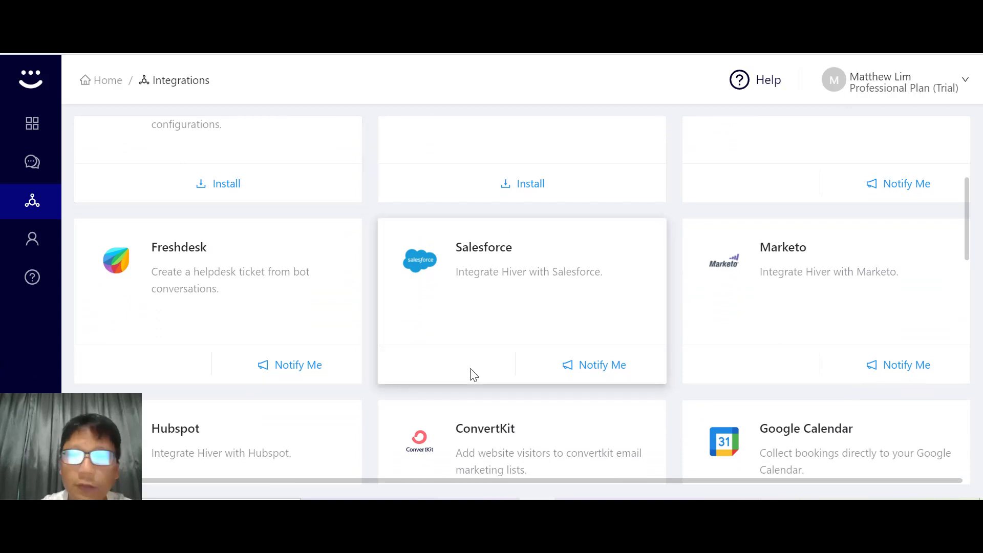
scroll(779, 348, "down", 3)
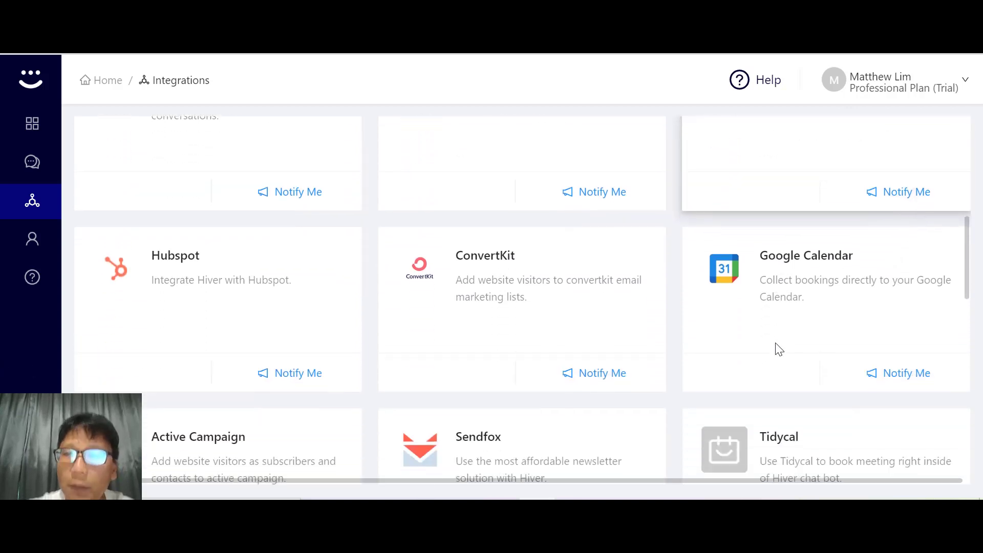
scroll(778, 349, "down", 3)
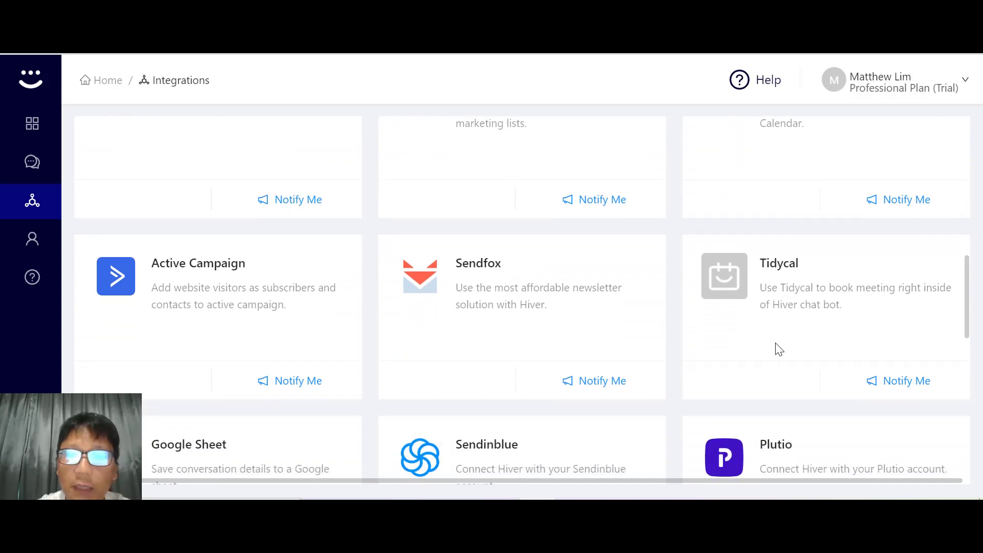
scroll(778, 348, "down", 3)
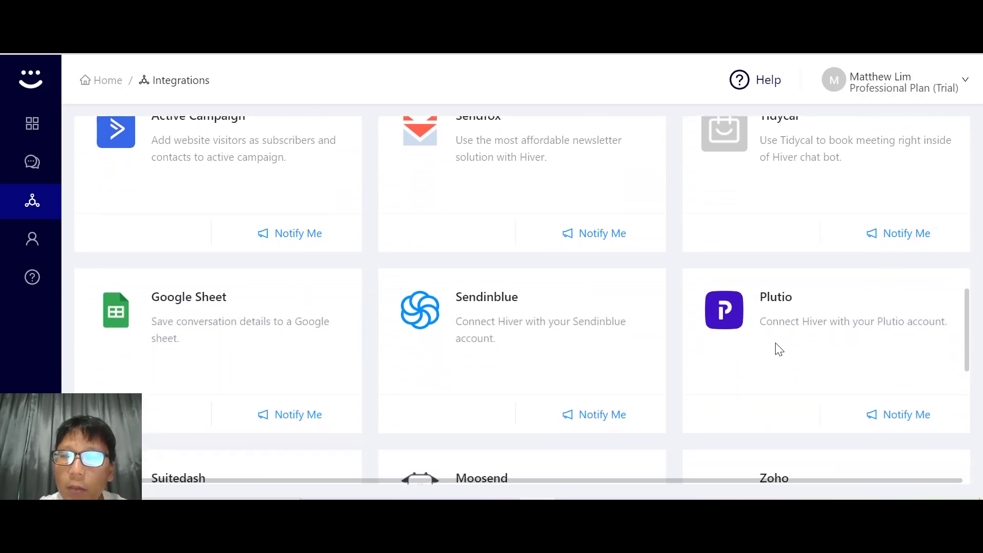
scroll(779, 349, "down", 1)
scroll(779, 349, "down", 3)
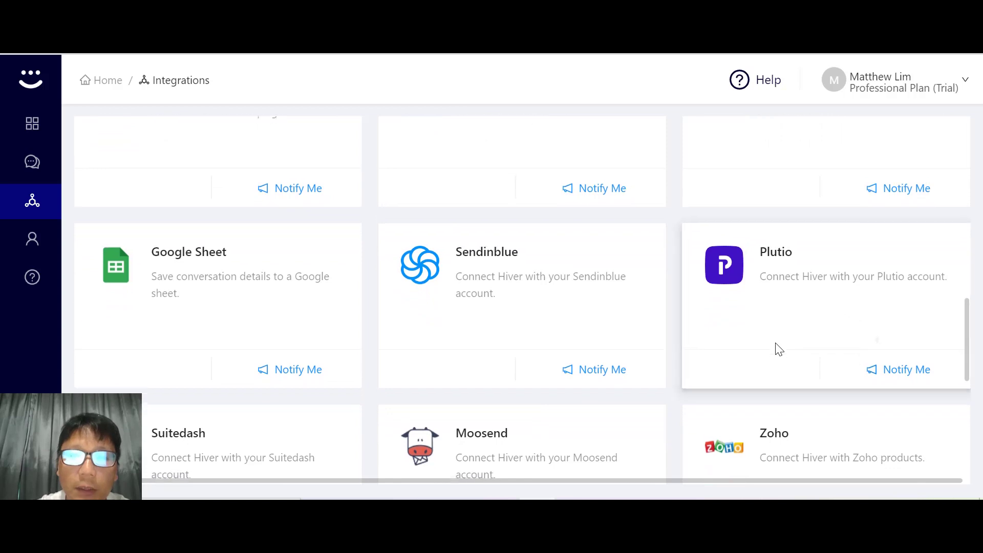
scroll(779, 350, "down", 1)
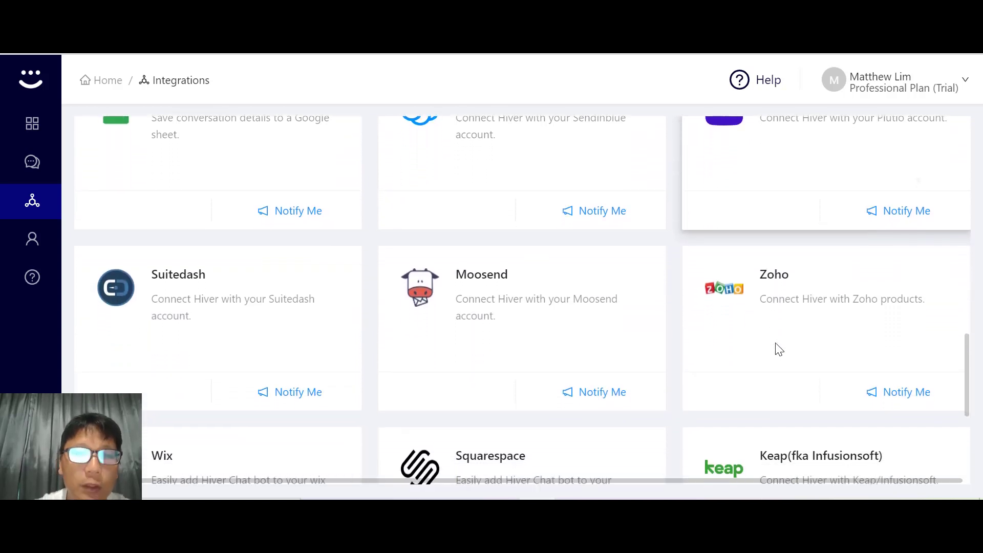
scroll(779, 349, "down", 3)
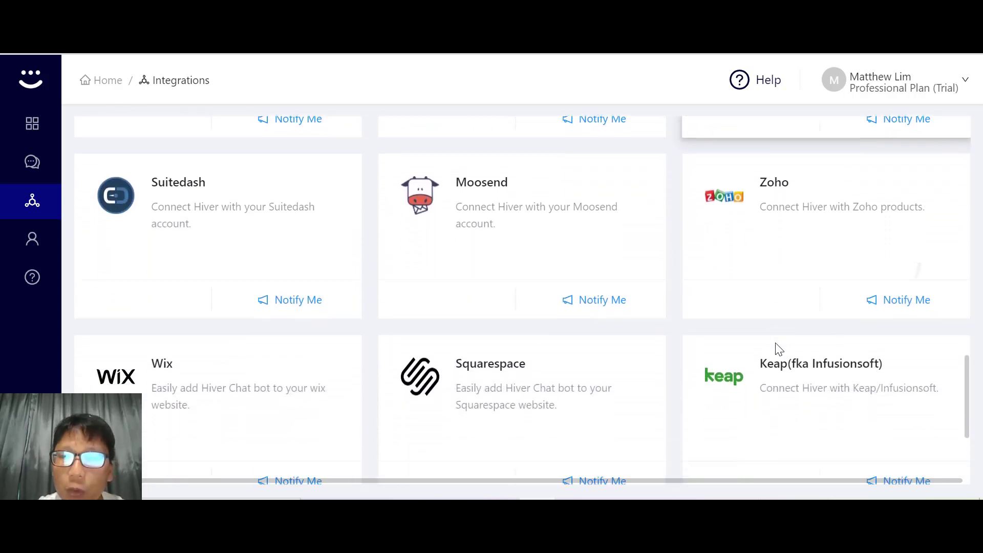
scroll(779, 349, "down", 3)
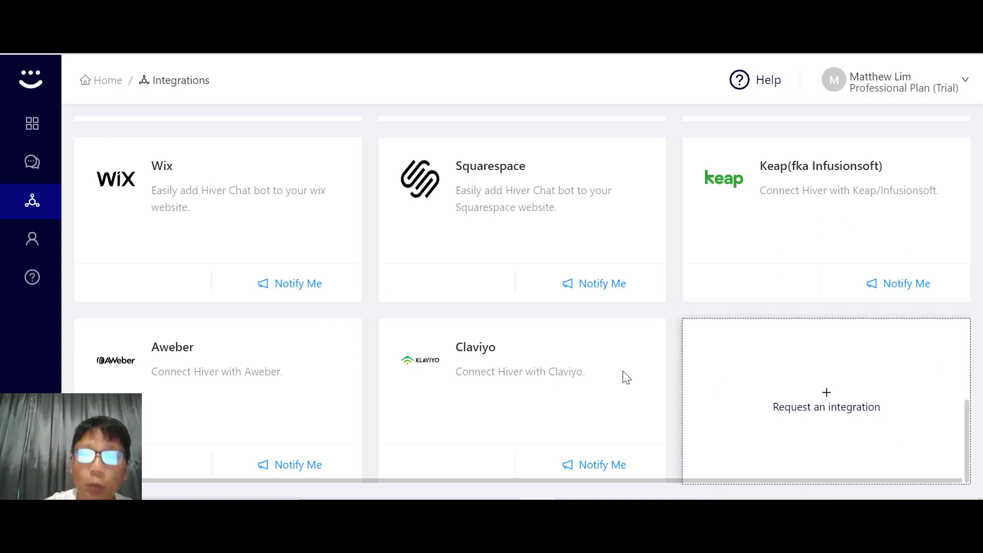
left_click(818, 421)
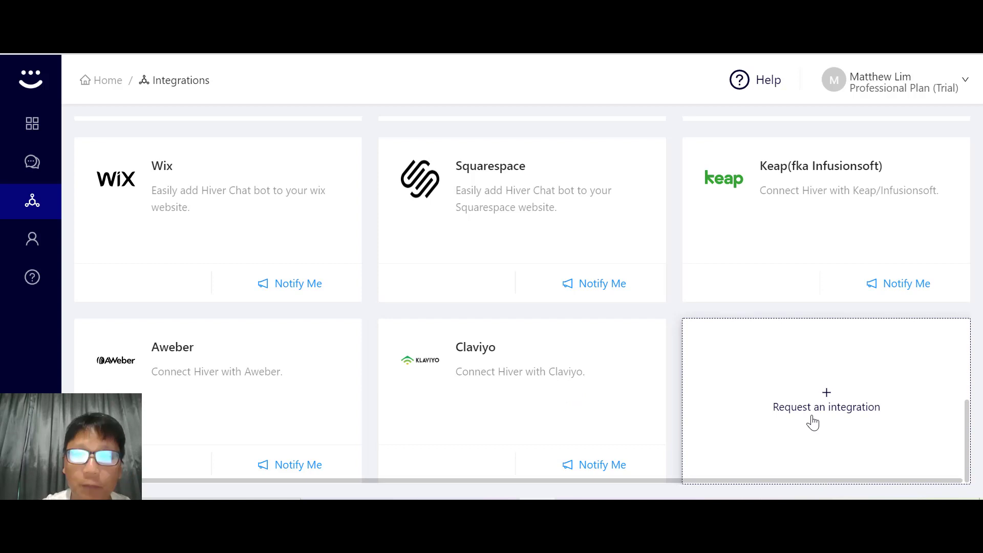
Review the account details, the subscription plan and its available features.
left_click(29, 248)
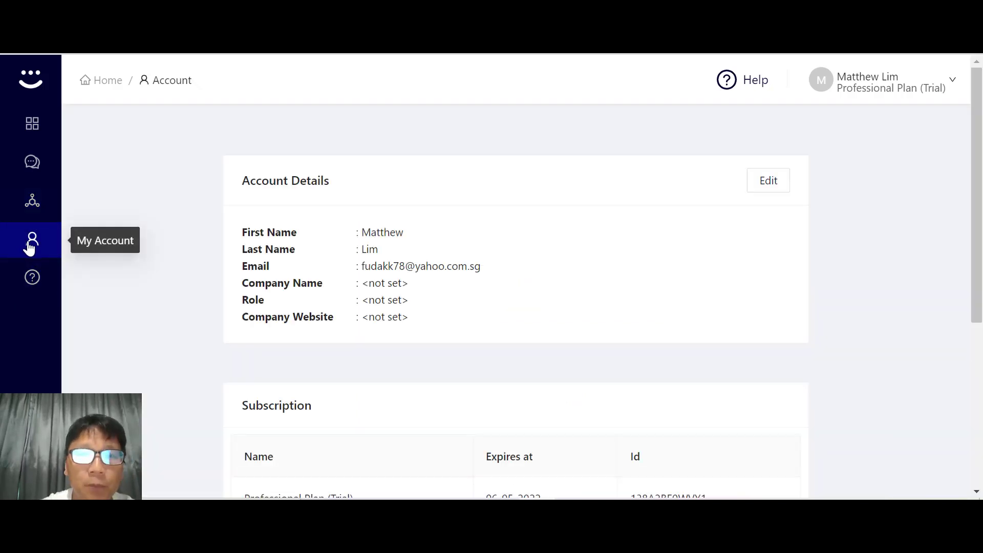
scroll(370, 498, "down", 5)
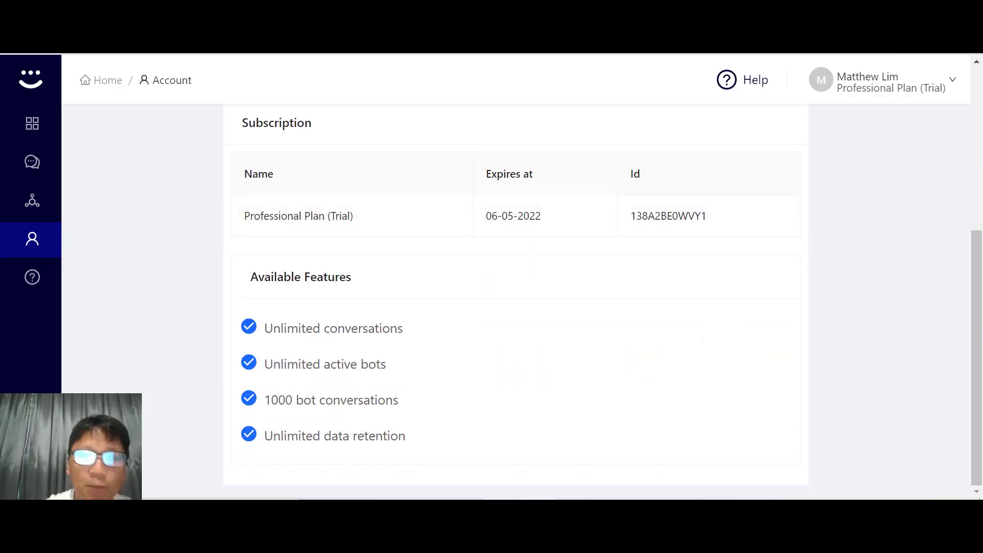
scroll(515, 302, "up", 5)
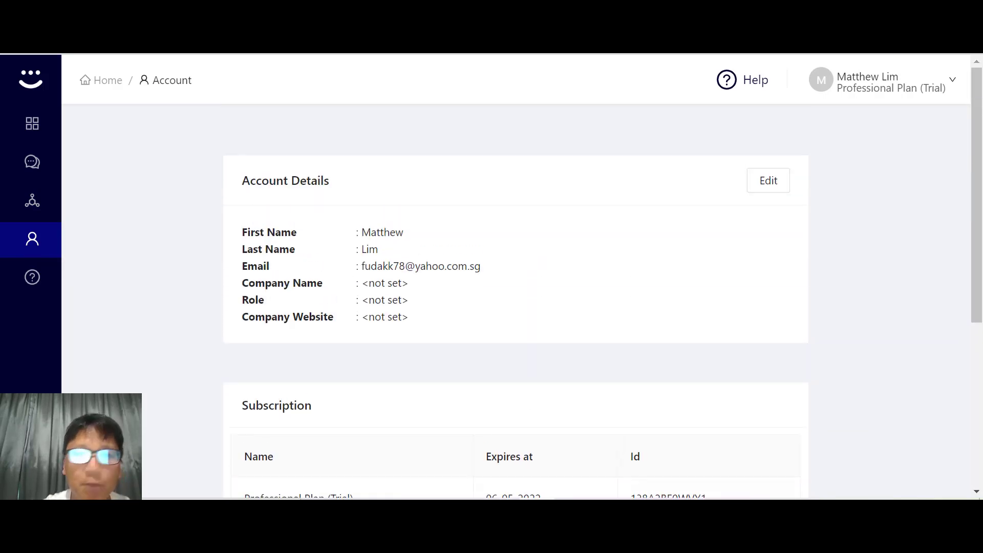
Open the dashboard and view the Bot Summary statistics and Learning Center tasks.
left_click(32, 123)
scroll(347, 261, "down", 3)
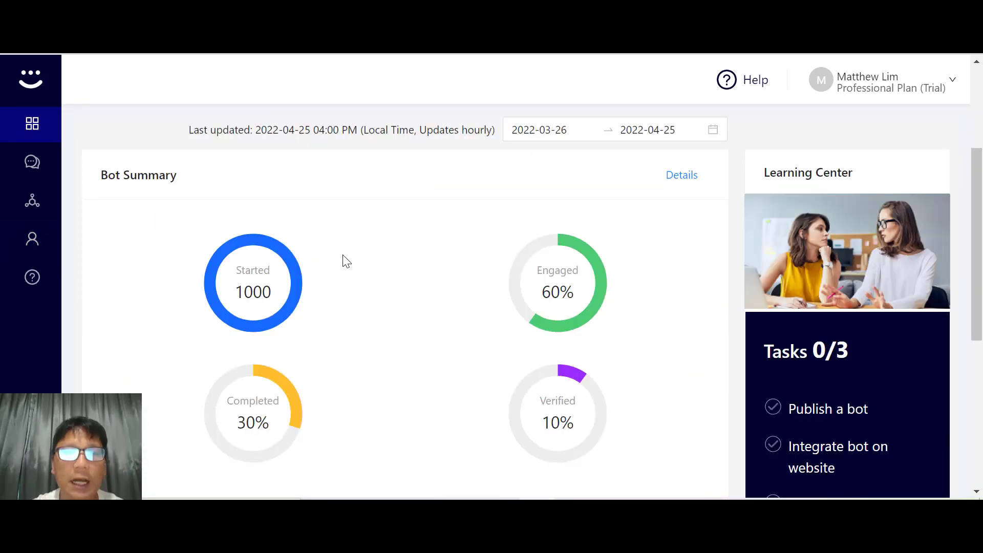